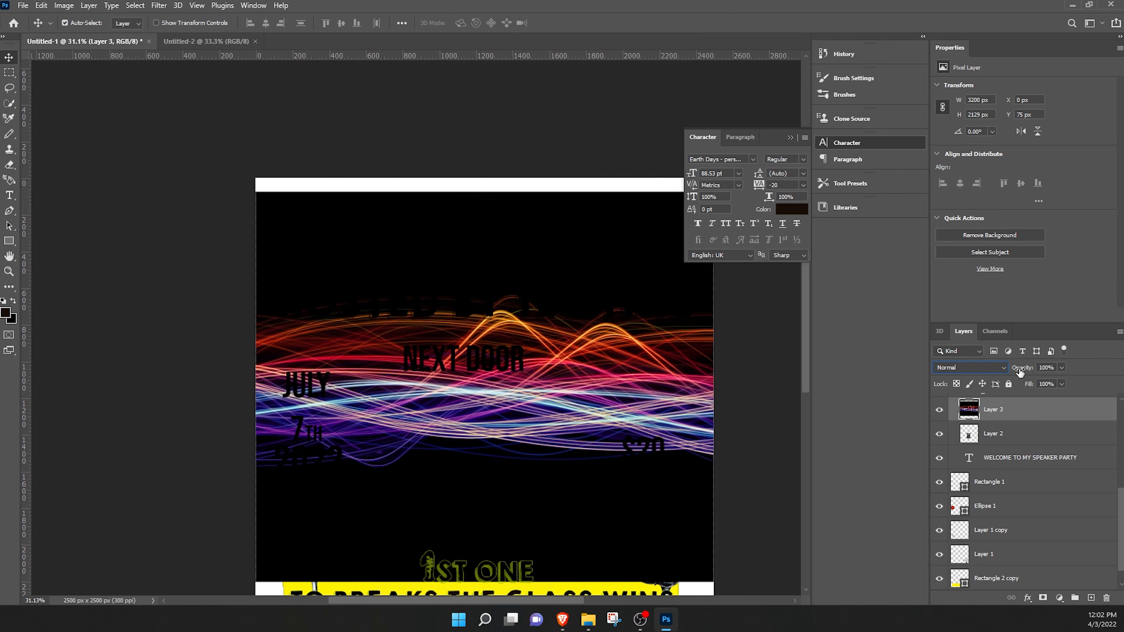
# Step: Set the light-wave layer's blend mode to Soft Light, scale it to about 59.3% and position it over the speaker
pyautogui.click(966, 364)
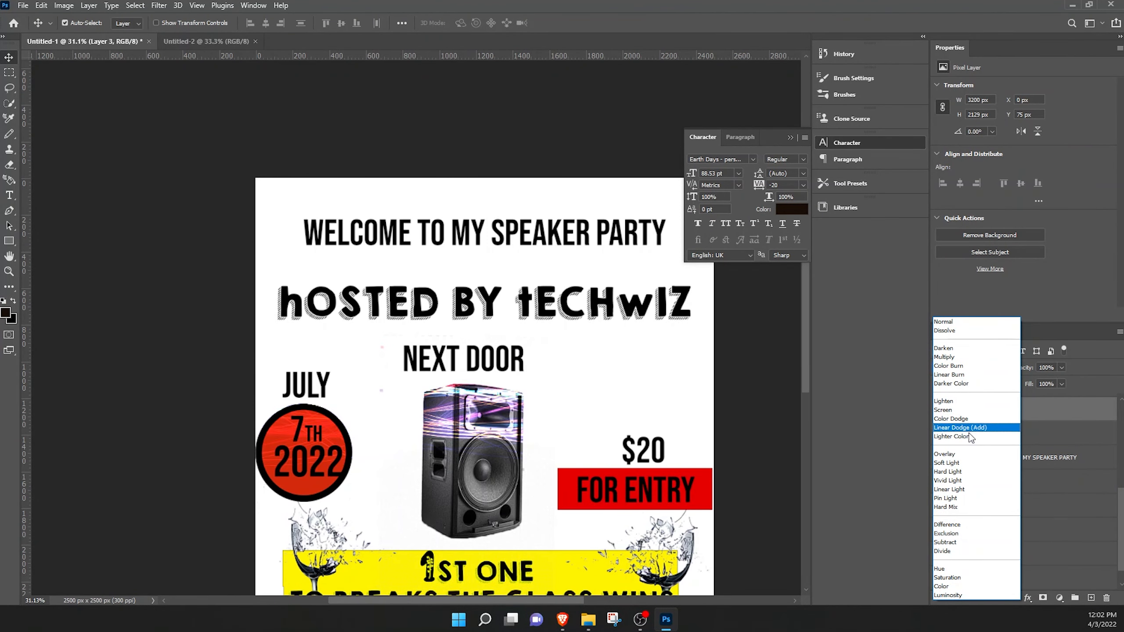
pyautogui.click(968, 463)
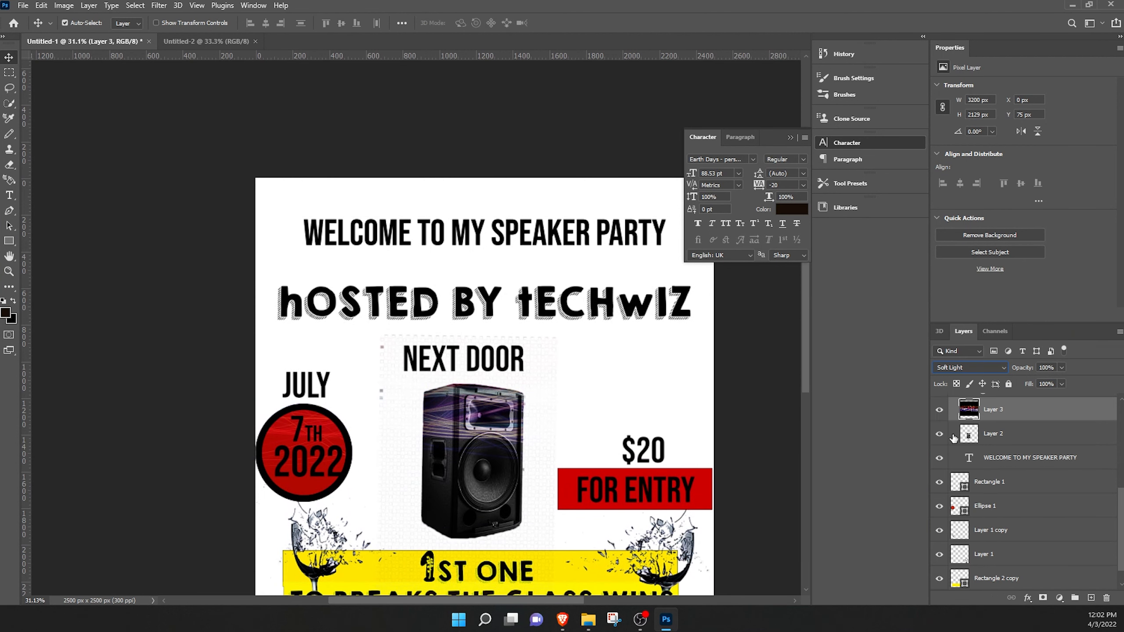
pyautogui.moveTo(654, 362); pyautogui.dragTo(655, 362)
pyautogui.hotkey('ctrl', 't')
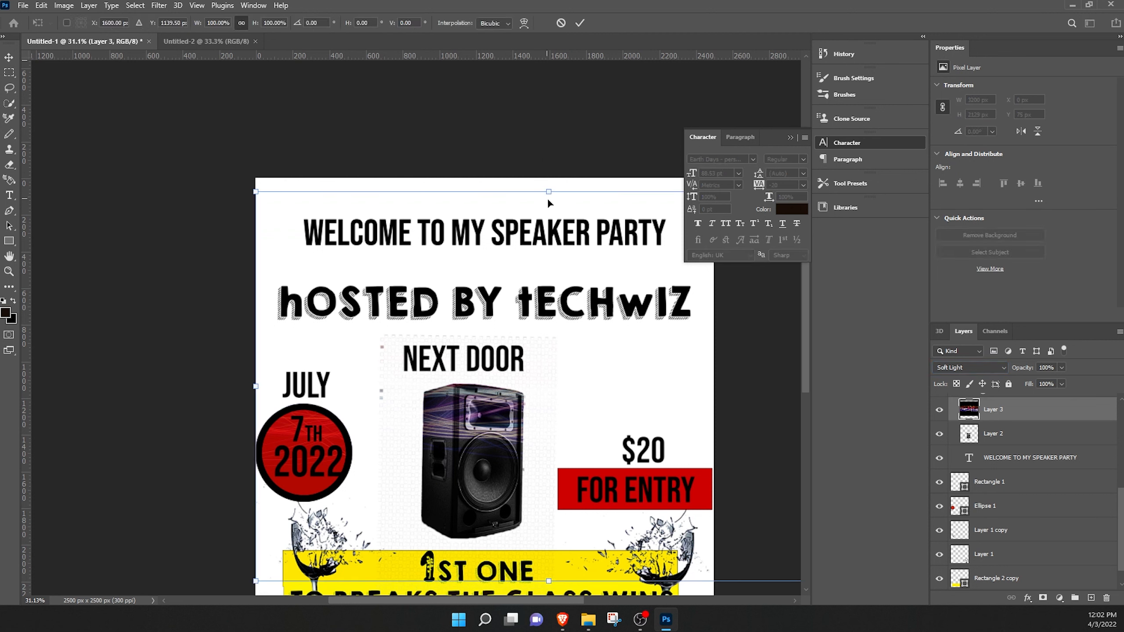
pyautogui.moveTo(551, 192); pyautogui.dragTo(550, 351)
pyautogui.moveTo(553, 409); pyautogui.dragTo(455, 349)
pyautogui.click(580, 23)
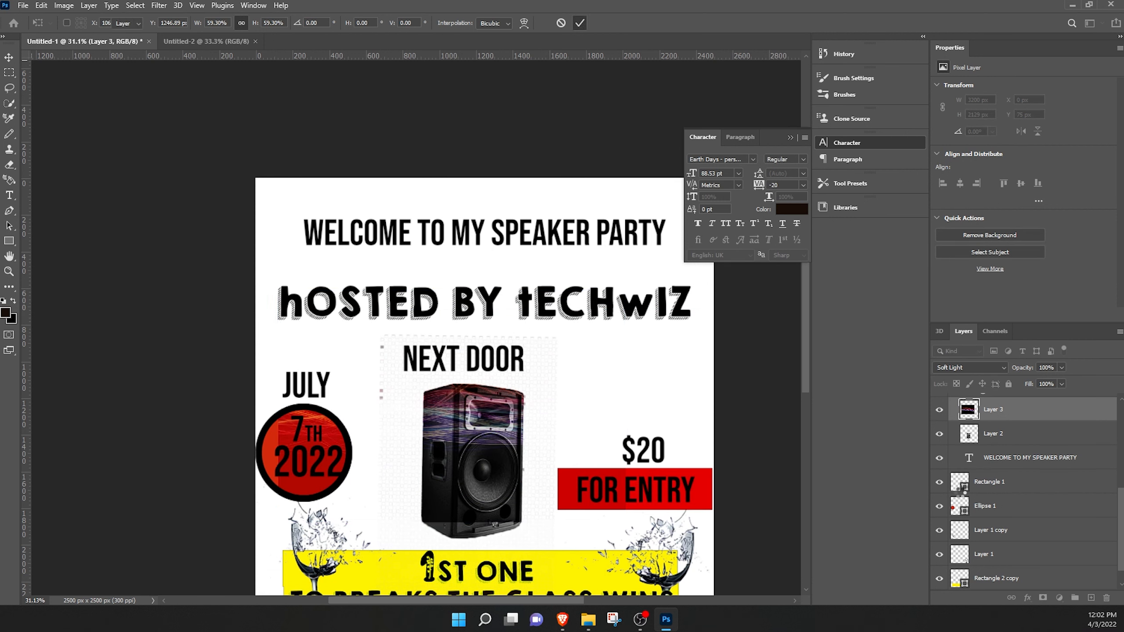
# Step: Add a solid blue colour fill layer directly above the white background layer
pyautogui.scroll(-1, 993, 526)
pyautogui.click(963, 582)
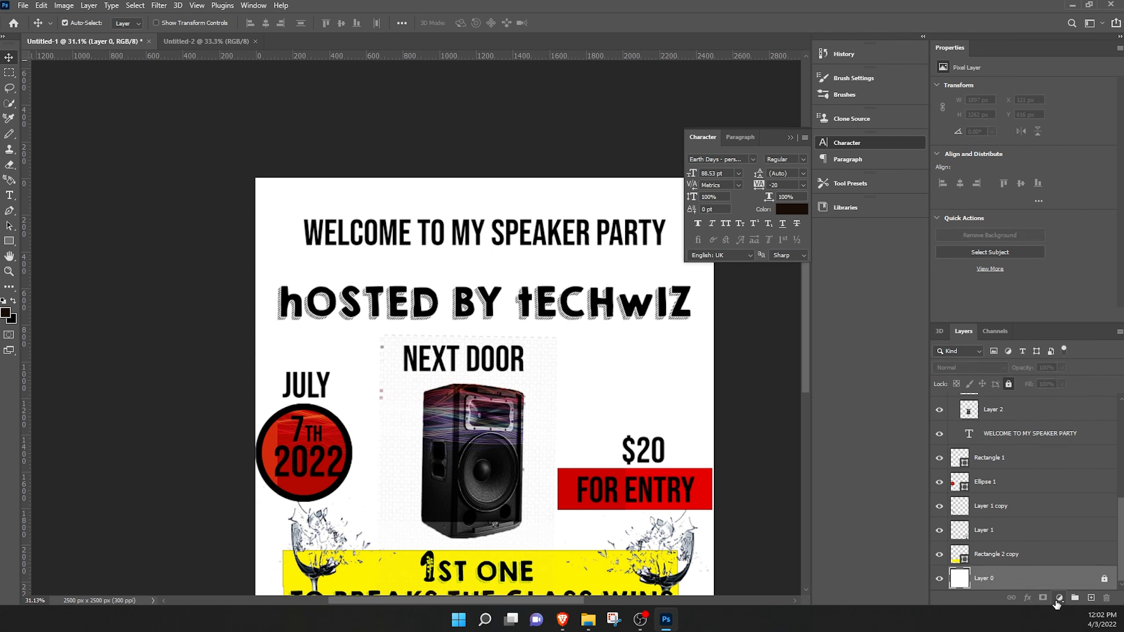
pyautogui.rightClick(1057, 583)
pyautogui.click(1059, 598)
pyautogui.click(1049, 389)
pyautogui.moveTo(841, 336); pyautogui.dragTo(919, 298)
pyautogui.click(1039, 291)
# Step: Change the light-wave layer's blend mode to Screen and place it beneath the speaker layer
pyautogui.click(996, 405)
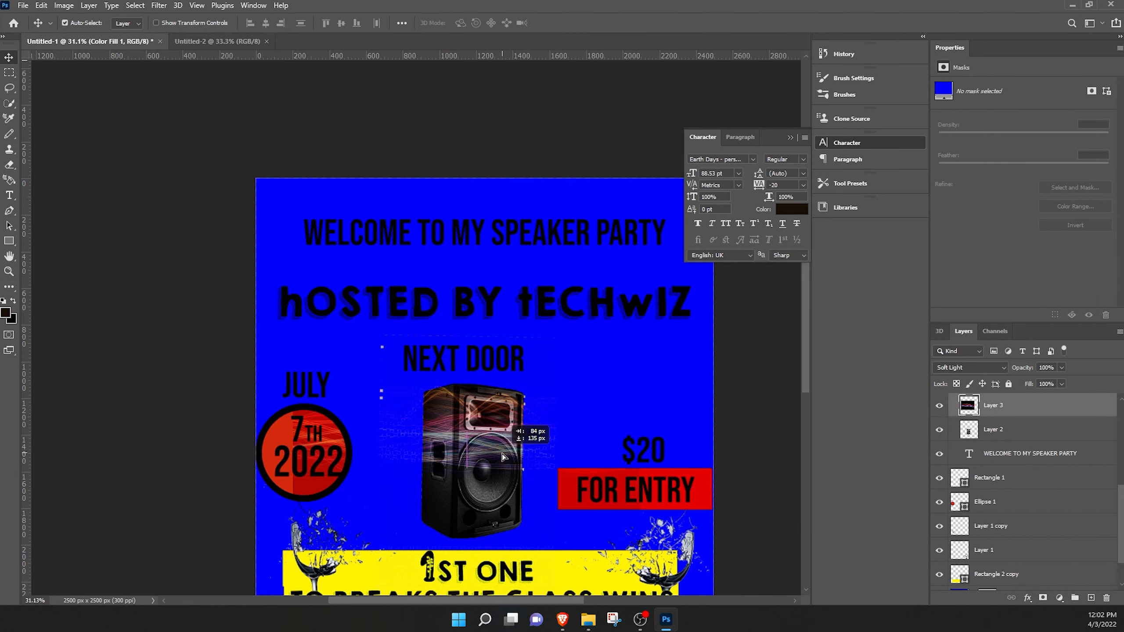
pyautogui.click(974, 367)
pyautogui.click(998, 402)
pyautogui.moveTo(994, 429); pyautogui.dragTo(994, 401)
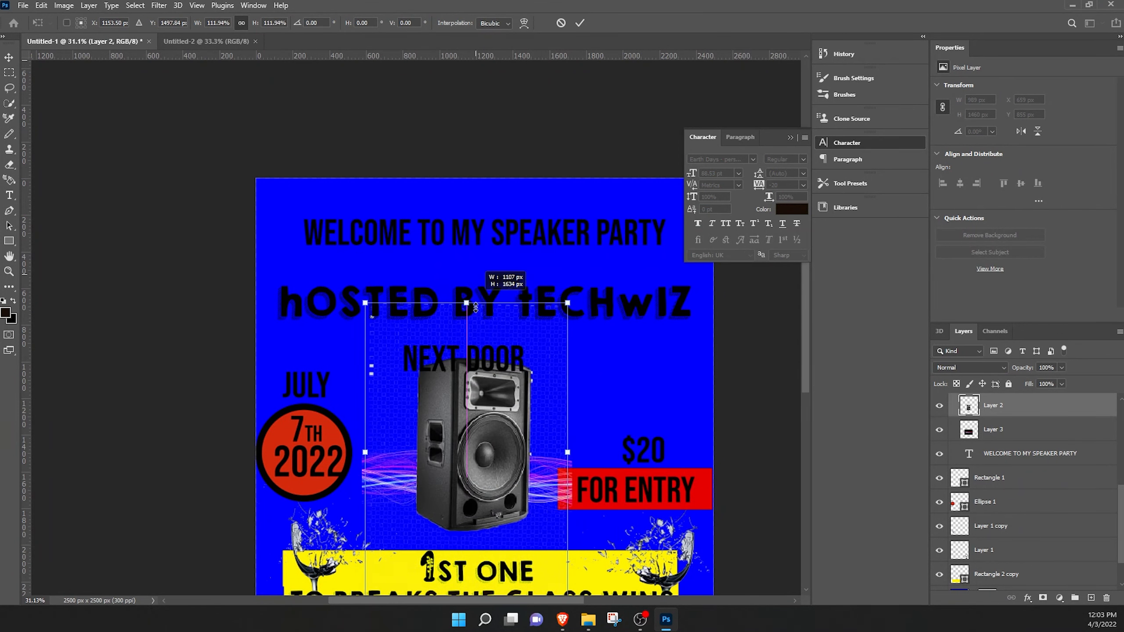
# Step: Enlarge the light-wave layer to about 2689 by 1788 px so it spans the poster behind the speaker
pyautogui.hotkey('alt', '[')
pyautogui.hotkey('ctrl', 't')
pyautogui.moveTo(466, 408); pyautogui.dragTo(461, 302)
pyautogui.moveTo(467, 547); pyautogui.dragTo(480, 621)
pyautogui.press('Return')
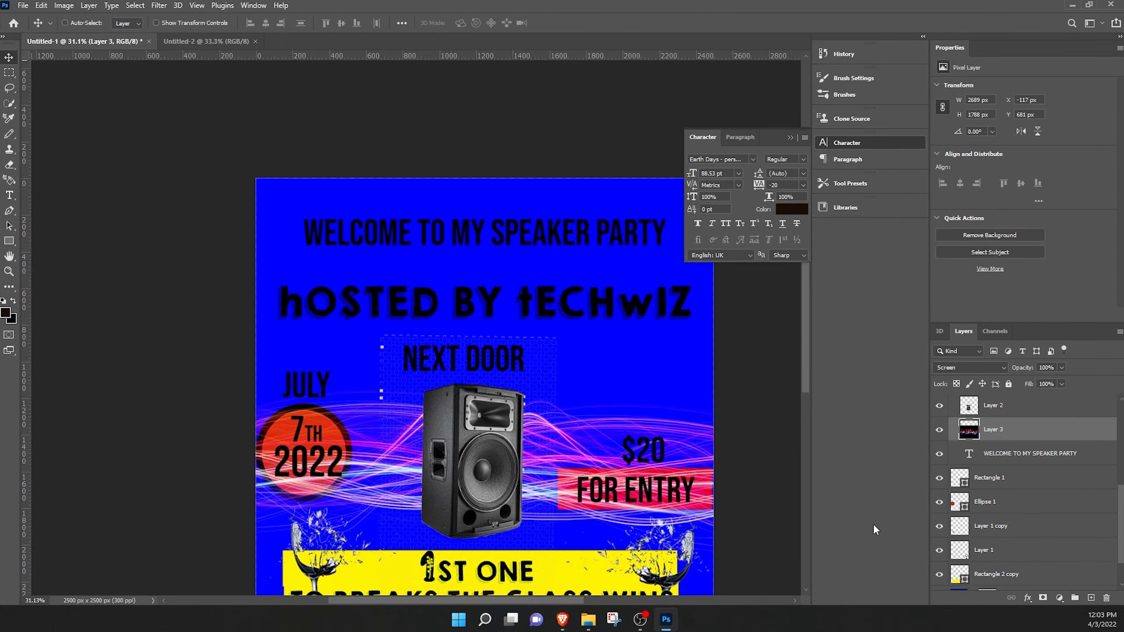
# Step: Duplicate the light-wave layer five times and set the topmost copy's blend mode to Lighter Color
pyautogui.hotkey('ctrl', 'j')
pyautogui.hotkey('ctrl', 'j')
pyautogui.hotkey('ctrl', 'j')
pyautogui.hotkey('ctrl', 'j')
pyautogui.hotkey('ctrl', 'j')
pyautogui.click(969, 367)
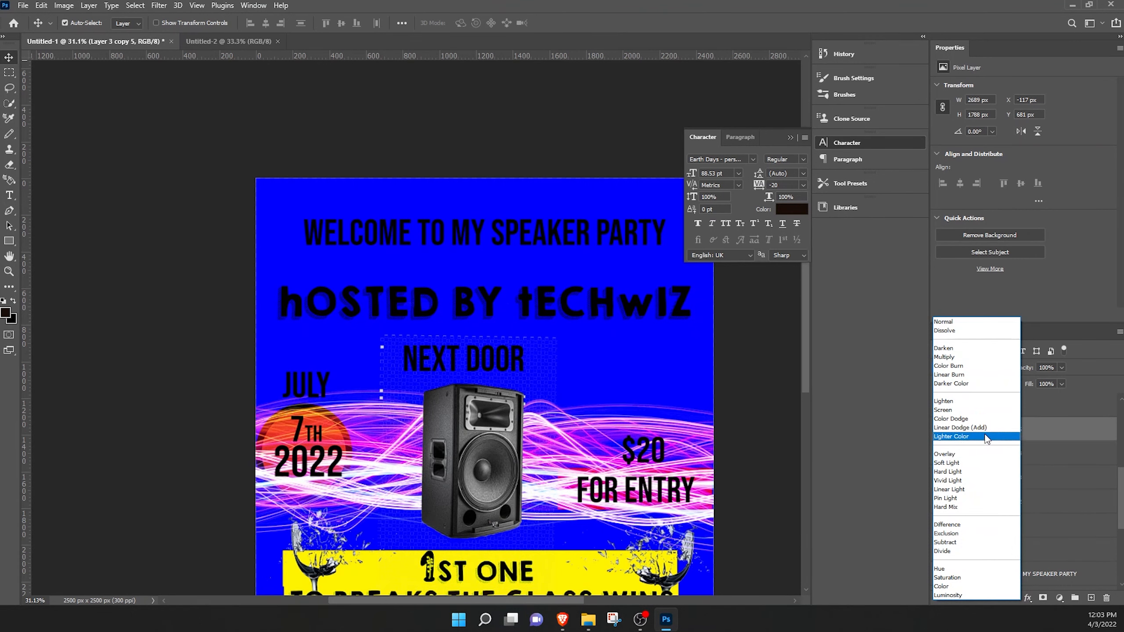
pyautogui.press('Escape')
# Step: Set the blend mode of Layer 3 copy 3 to Exclusion and reselect the topmost light-wave copy
pyautogui.hotkey('alt', '[')
pyautogui.hotkey('alt', '[')
pyautogui.click(994, 367)
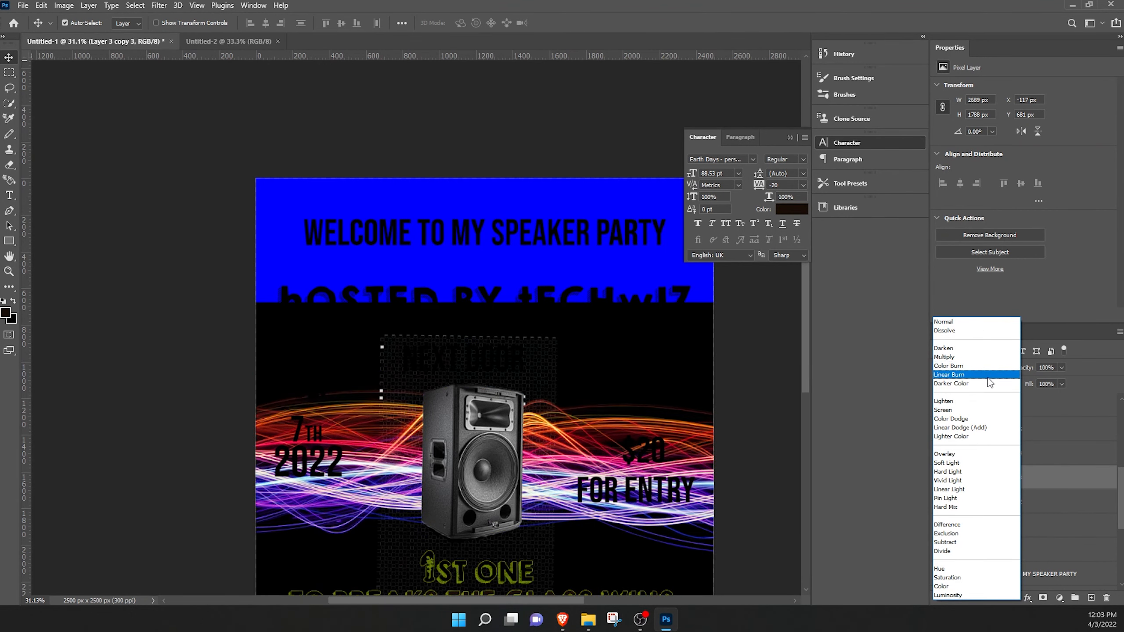
pyautogui.click(977, 533)
pyautogui.hotkey('alt', ']')
pyautogui.hotkey('alt', ']')
pyautogui.hscroll(-2, 658, 312)
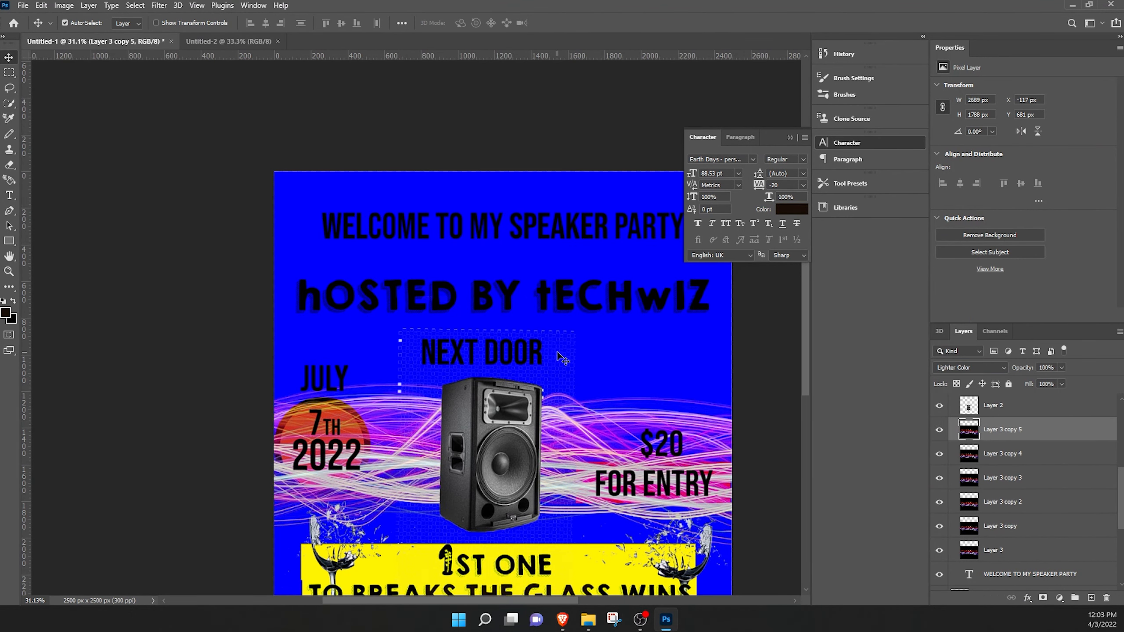
# Step: Scale the five light-wave copies down together to about 1913 by 1272 px, placing them lower behind the speaker
pyautogui.hotkey('alt', 'shift', '[')
pyautogui.hotkey('alt', 'shift', '[')
pyautogui.hotkey('alt', 'shift', '[')
pyautogui.hotkey('alt', 'shift', '[')
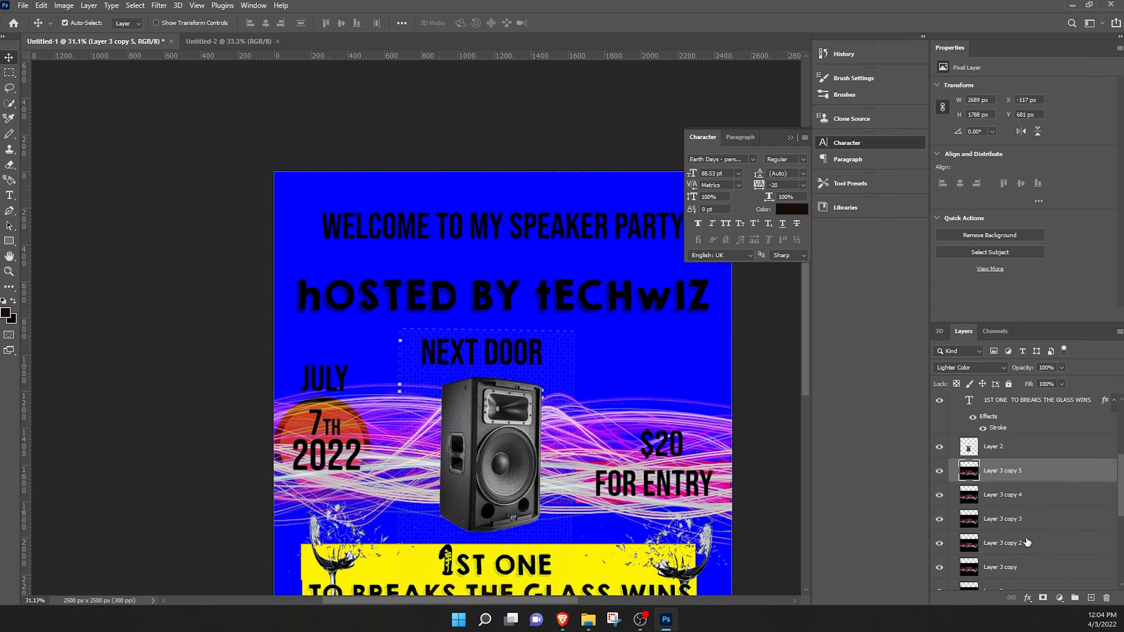
pyautogui.hotkey('ctrl', 't')
pyautogui.click(580, 23)
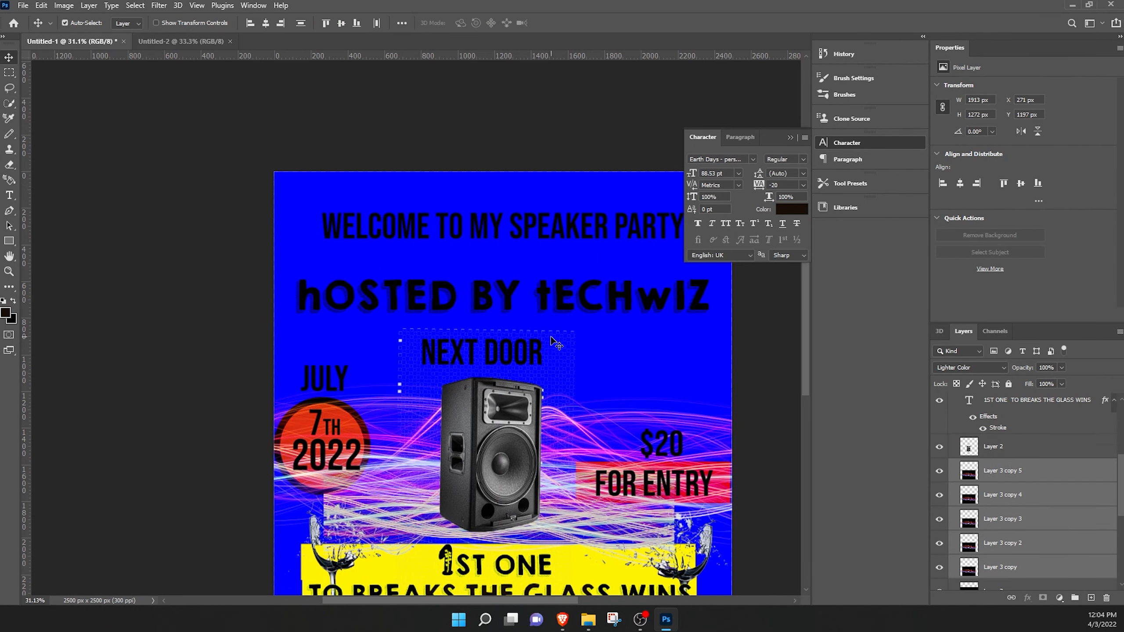
# Step: Move the speaker up to the poster's horizontal centre and erase the leftover background pattern around it
pyautogui.moveTo(561, 334); pyautogui.dragTo(571, 330)
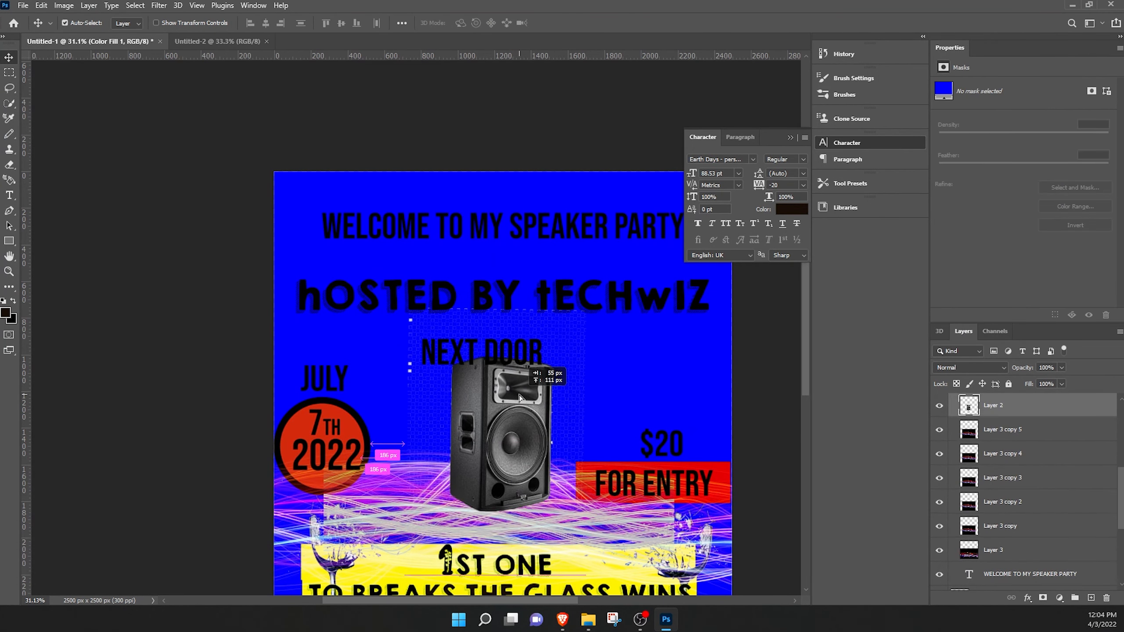
pyautogui.press('e')
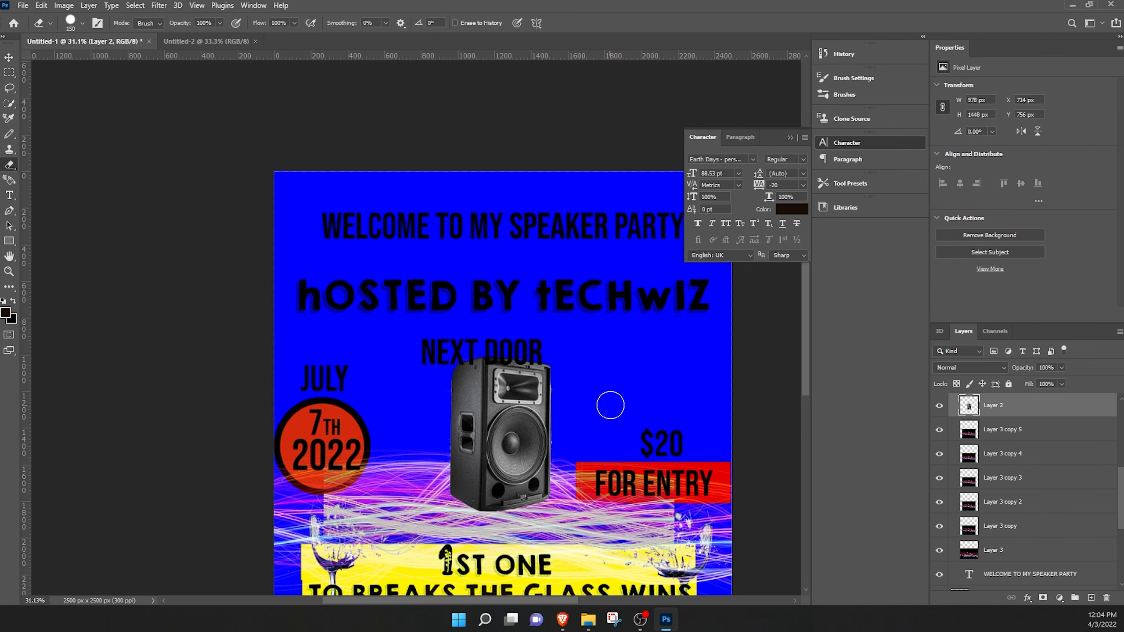
pyautogui.scroll(-2, 496, 434)
pyautogui.press('v')
pyautogui.moveTo(500, 438); pyautogui.dragTo(501, 416)
# Step: Select the light-wave layer together with its five copies
pyautogui.click(522, 485)
pyautogui.hotkey('alt', 'shift', '[')
pyautogui.hotkey('alt', 'shift', '[')
pyautogui.hotkey('alt', 'shift', '[')
pyautogui.hotkey('alt', 'shift', '[')
pyautogui.hotkey('alt', 'shift', '[')
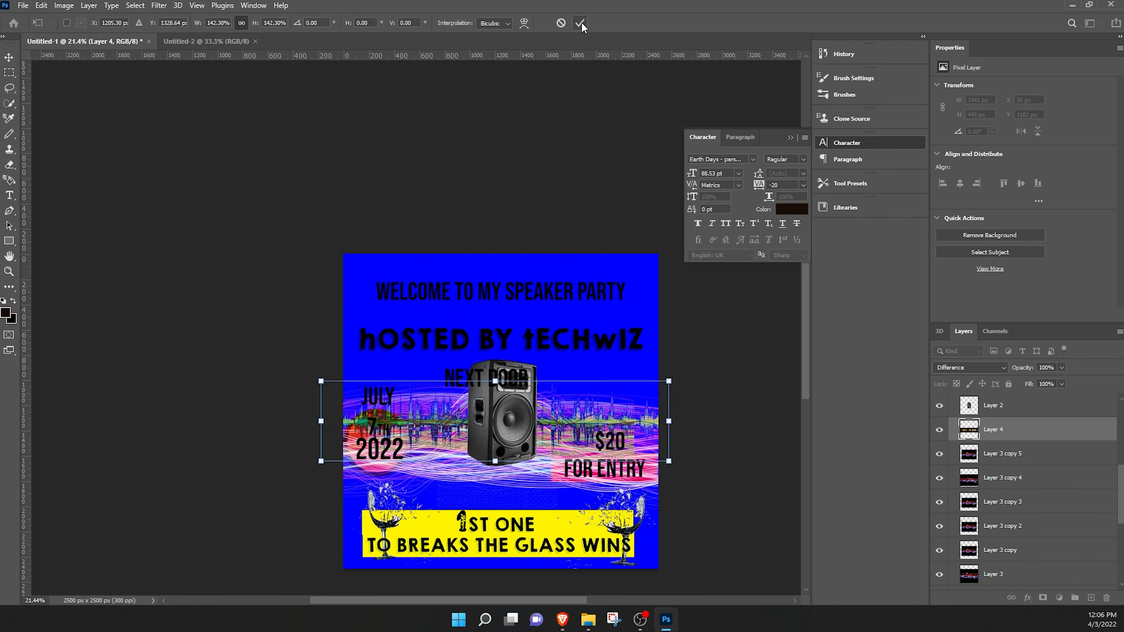
# Step: Enlarge the orange sound-wave layer to 142.3% and place a duplicate of it higher on the poster
pyautogui.click(581, 23)
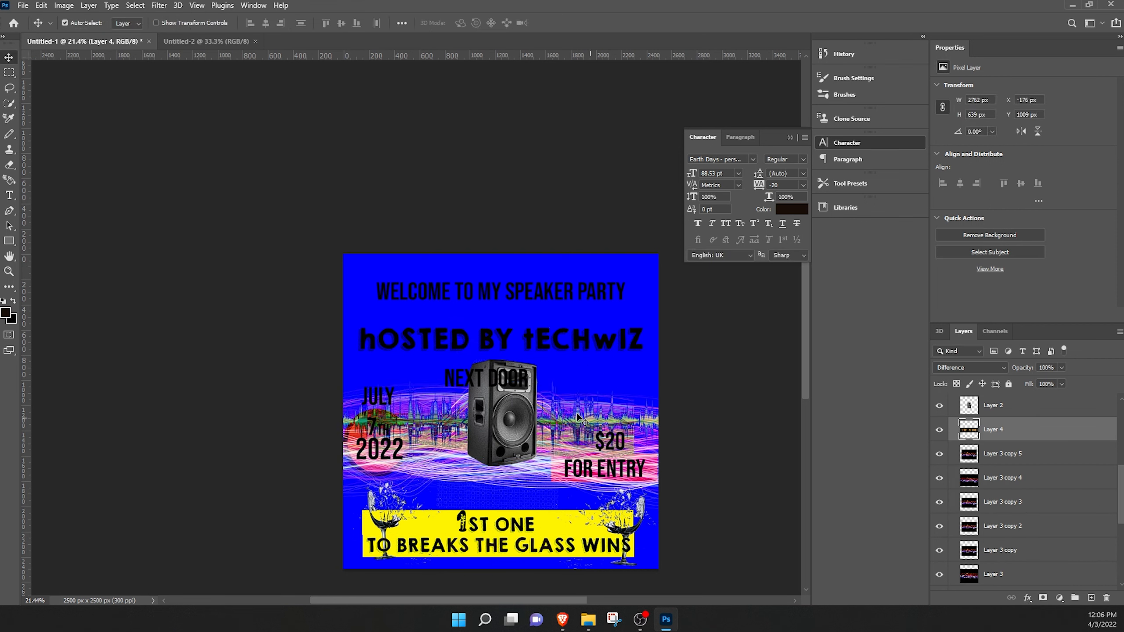
pyautogui.moveTo(577, 417); pyautogui.dragTo(578, 373)
pyautogui.hotkey('ctrl', 'j')
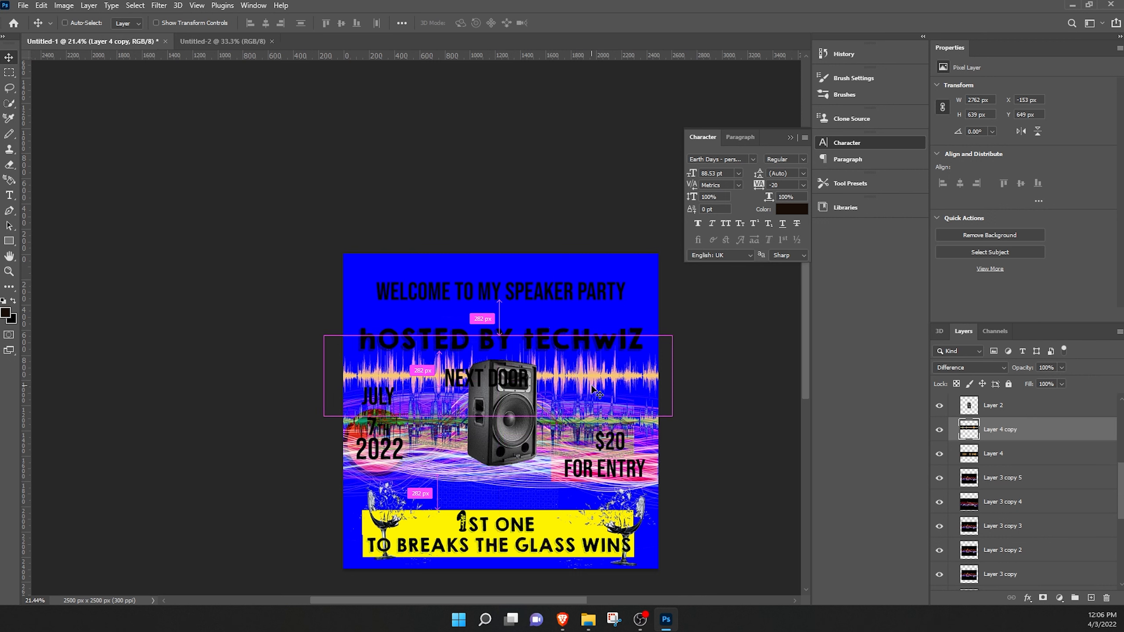
# Step: Rotate the duplicated sound wave to about -13.9° and move it down behind the speaker
pyautogui.hotkey('ctrl', 't')
pyautogui.moveTo(683, 325); pyautogui.dragTo(662, 277)
pyautogui.moveTo(638, 349); pyautogui.dragTo(631, 387)
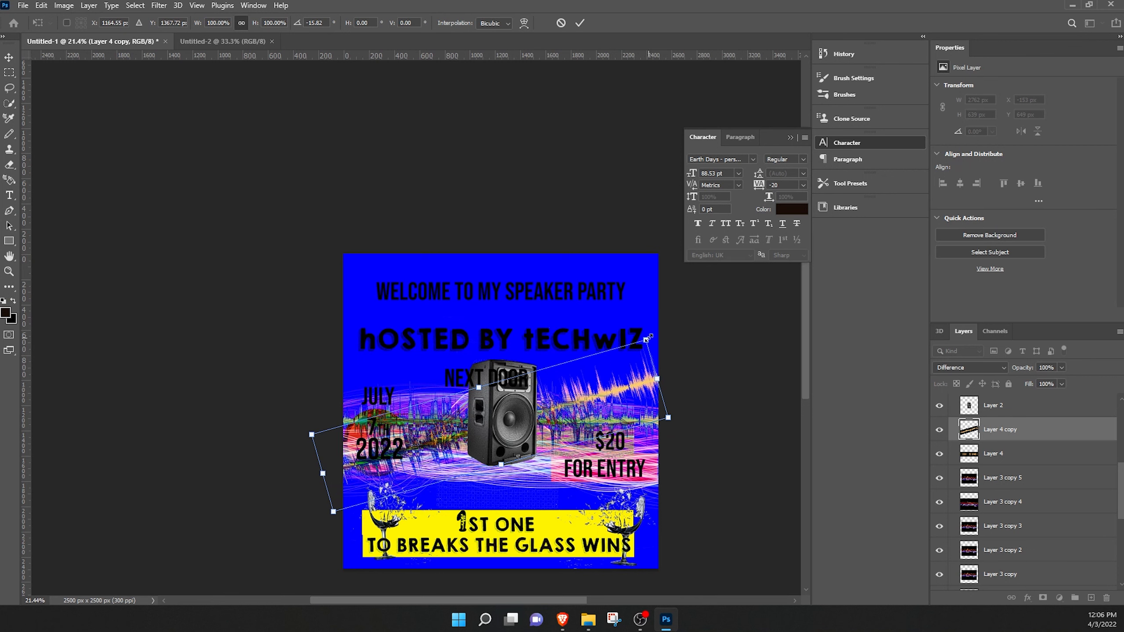
pyautogui.moveTo(650, 328); pyautogui.dragTo(652, 335)
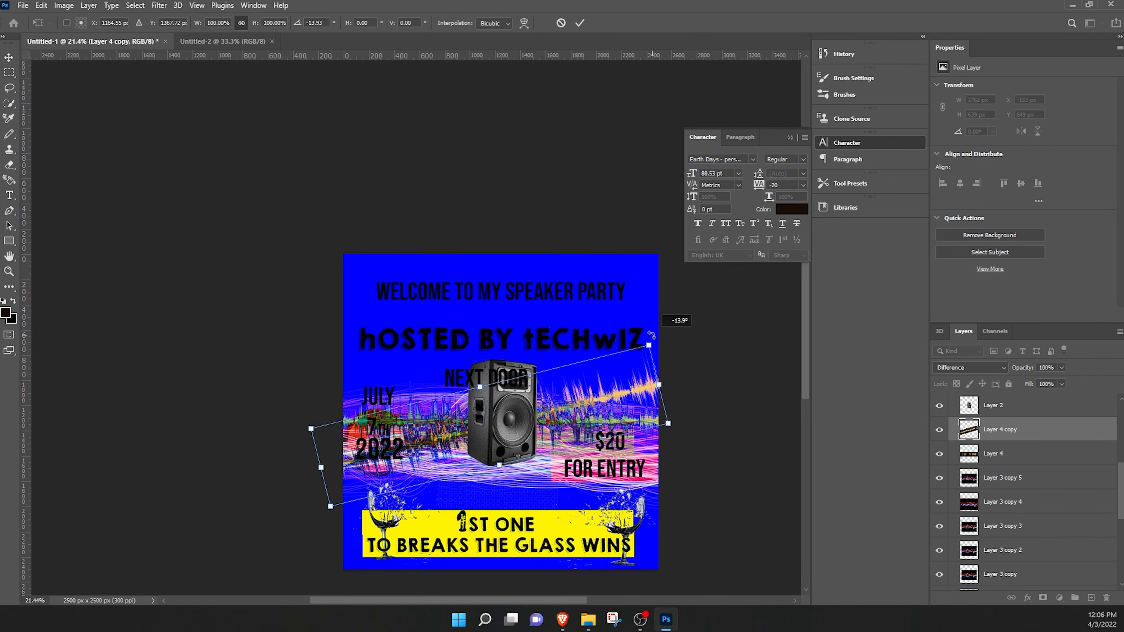
pyautogui.click(580, 24)
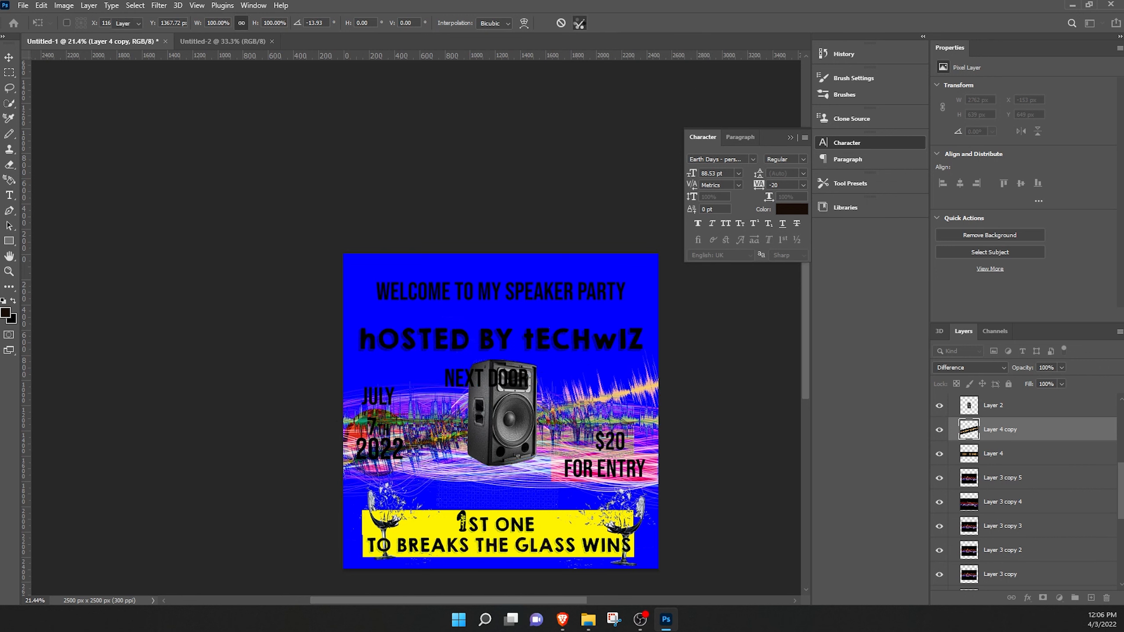
# Step: Make another copy of the tilted sound wave, rotate it about 33.3° the opposite way and centre it behind the speaker
pyautogui.moveTo(573, 416); pyautogui.dragTo(593, 370)
pyautogui.hotkey('ctrl', 't')
pyautogui.moveTo(650, 305); pyautogui.dragTo(675, 404)
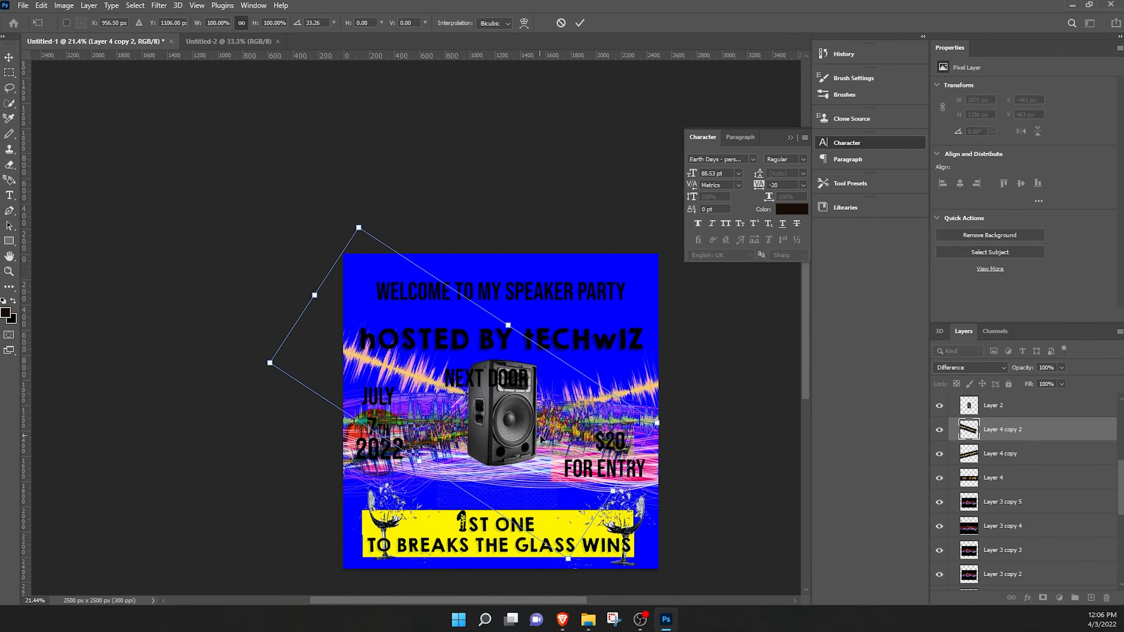
pyautogui.moveTo(561, 426); pyautogui.dragTo(587, 451)
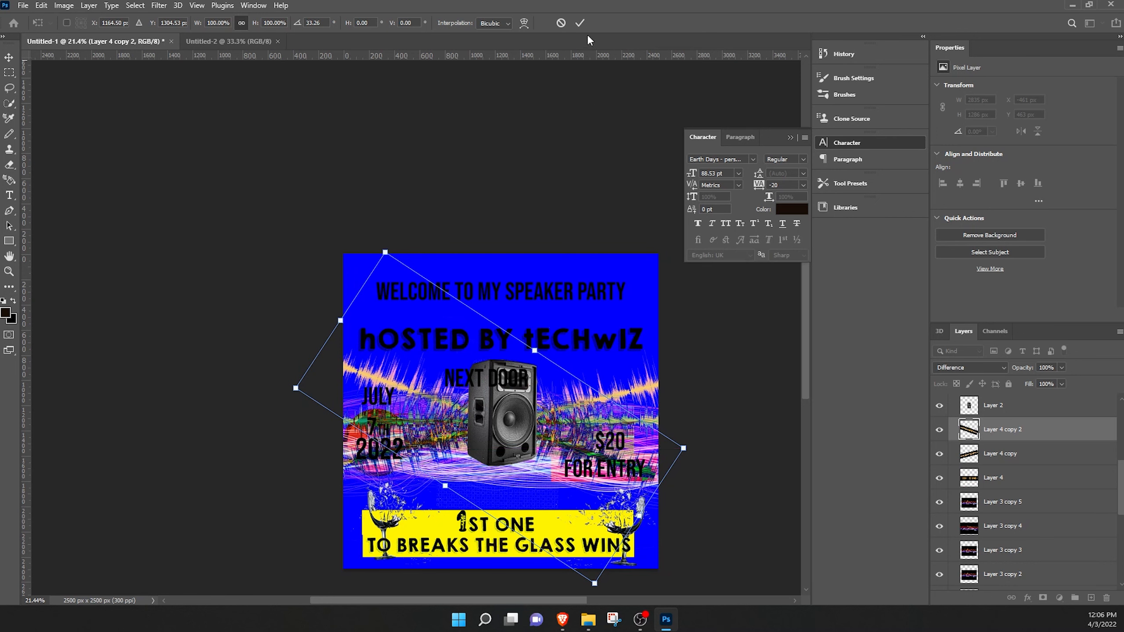
pyautogui.click(581, 23)
# Step: Try to merge the three sound-wave layers and set the merged layer's blend mode to Exclusion
pyautogui.rightClick(1004, 430)
pyautogui.click(952, 454)
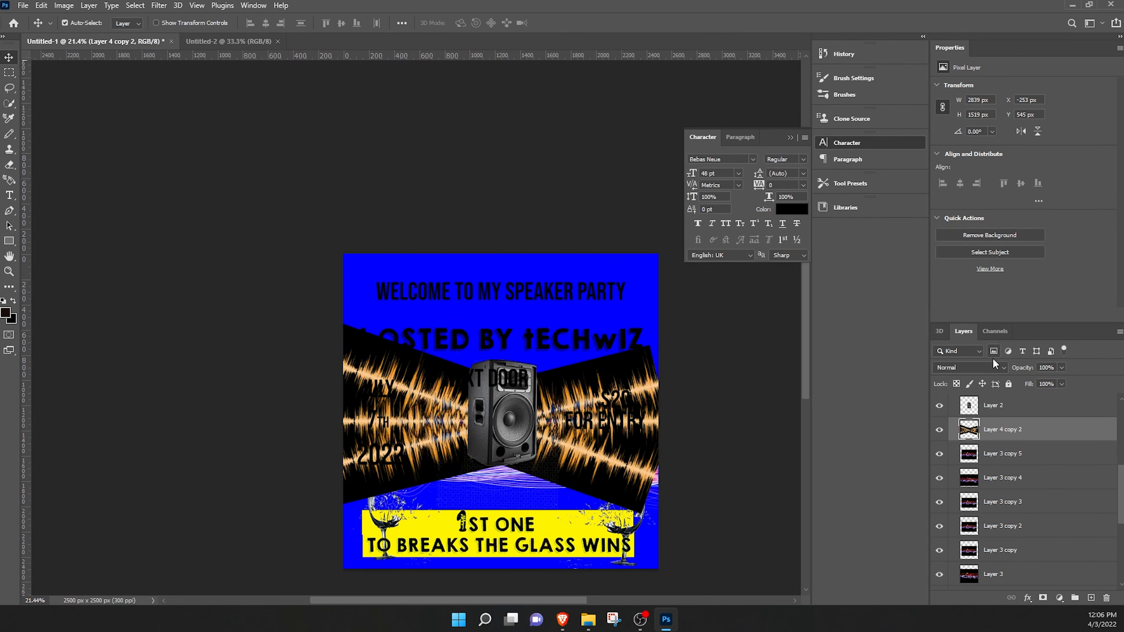
pyautogui.click(1005, 367)
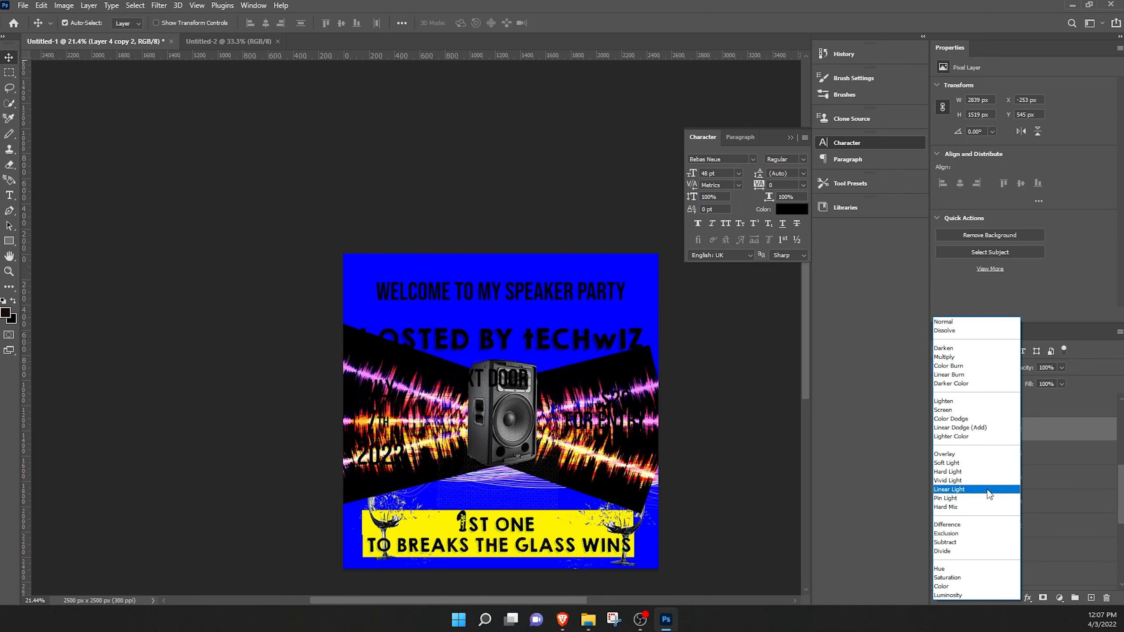
pyautogui.press('Escape')
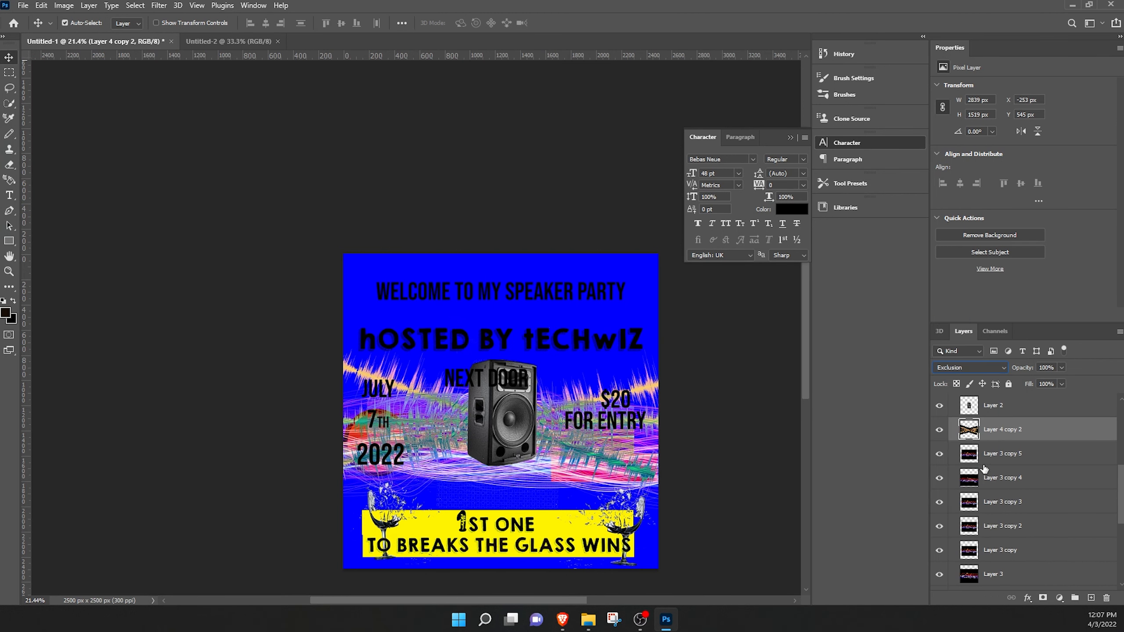
# Step: Move the red rectangle, red circle and WELCOME TO MY SPEAKER PARTY layers above all the wave layers
pyautogui.keyDown('ctrl'); pyautogui.click(428, 465); pyautogui.keyUp('ctrl')
pyautogui.scroll(-5, 1018, 488)
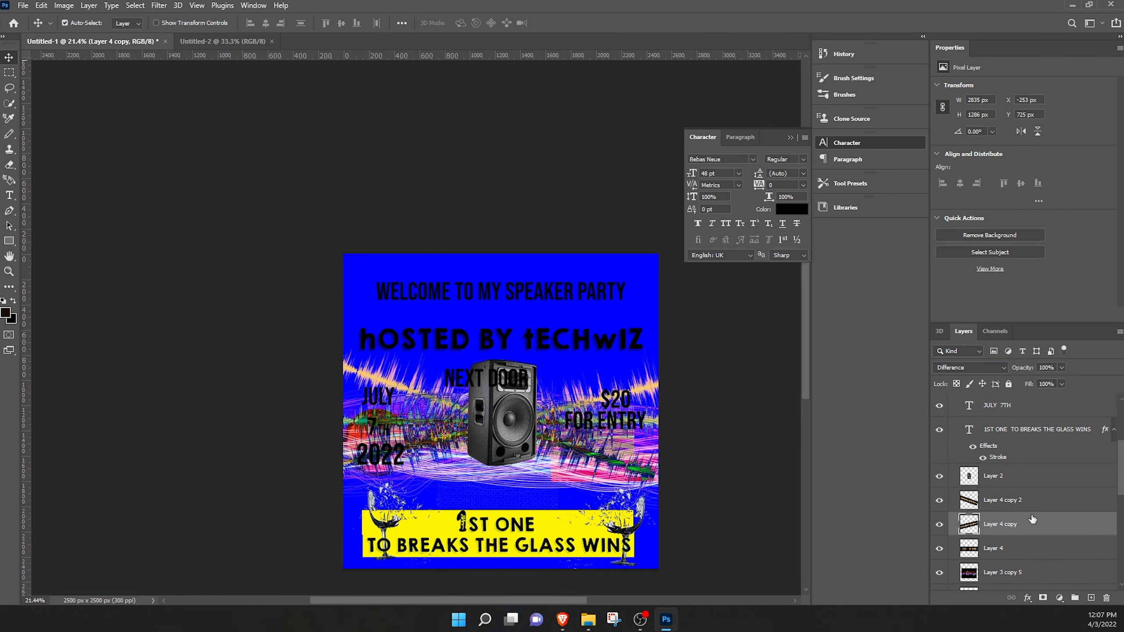
pyautogui.click(990, 462)
pyautogui.keyDown('shift'); pyautogui.click(992, 486); pyautogui.keyUp('shift')
pyautogui.scroll(5, 1020, 466)
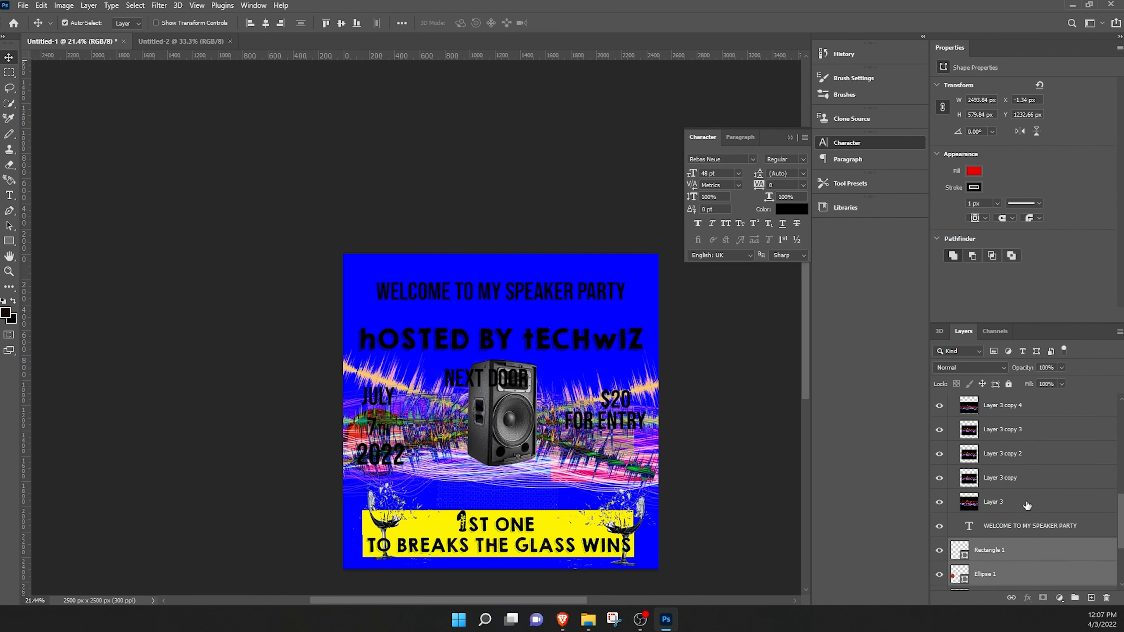
pyautogui.click(1045, 549)
pyautogui.keyDown('shift'); pyautogui.click(1045, 549); pyautogui.keyUp('shift')
pyautogui.scroll(2, 1045, 549)
pyautogui.moveTo(1045, 549); pyautogui.dragTo(1086, 542)
# Step: Reposition FOR ENTRY onto the red rectangle, $20 just above it, and NEXT DOOR between the host line and the speaker
pyautogui.moveTo(637, 418); pyautogui.dragTo(634, 476)
pyautogui.moveTo(615, 401); pyautogui.dragTo(611, 443)
pyautogui.click(379, 456)
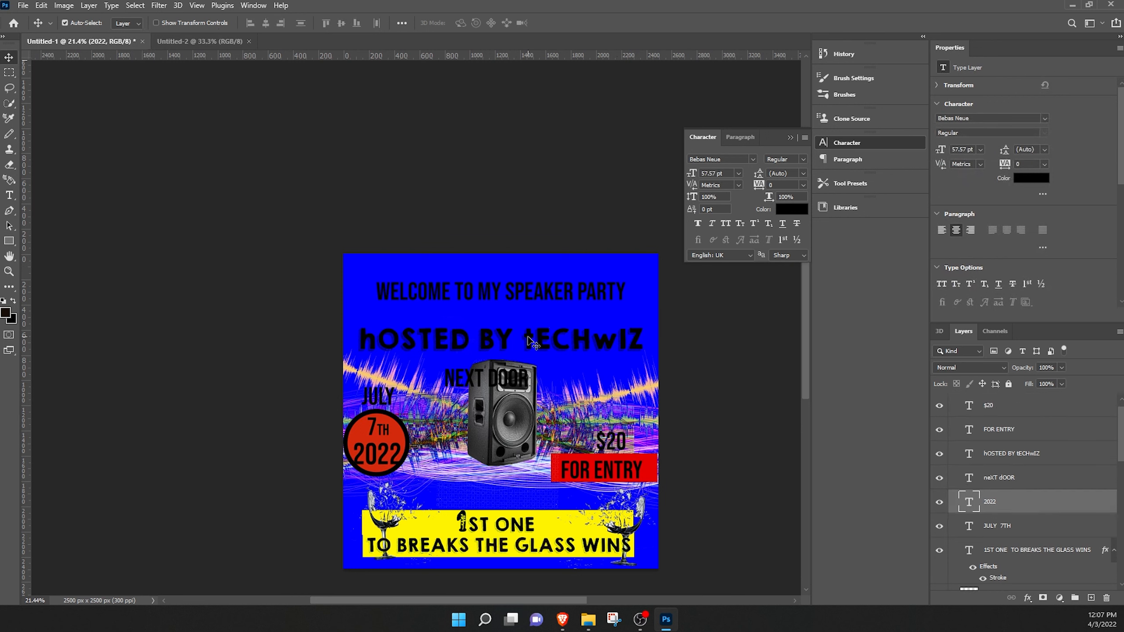
pyautogui.moveTo(487, 376); pyautogui.dragTo(500, 350)
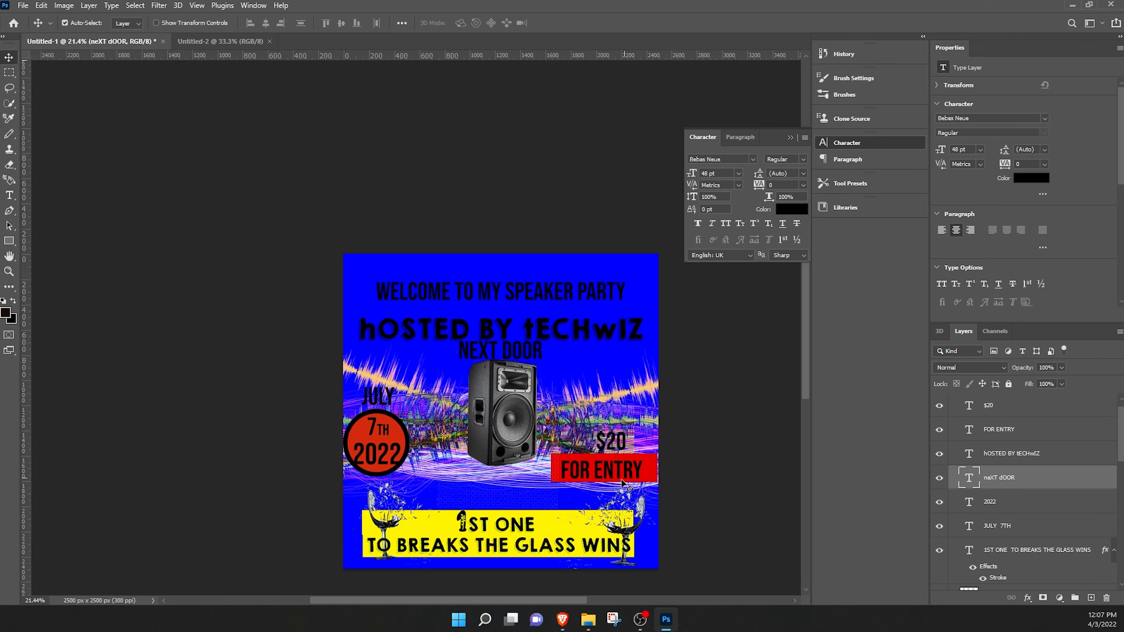
# Step: Change the WELCOME TO MY SPEAKER PARTY title's font to Courage Road and reopen the font choices
pyautogui.doubleClick(488, 284)
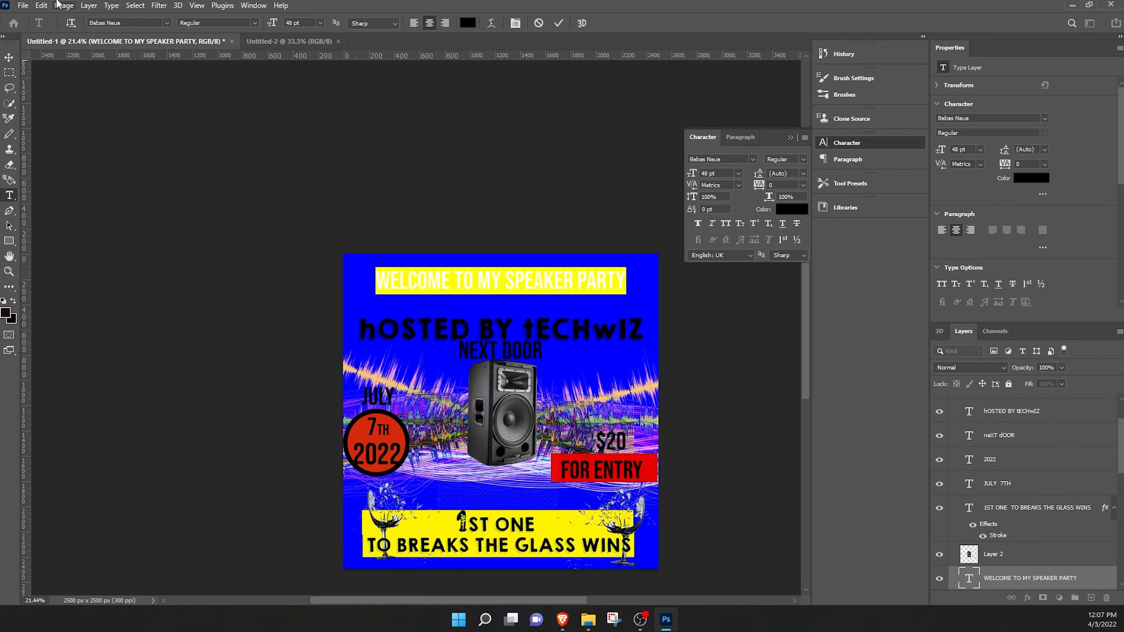
pyautogui.click(167, 23)
pyautogui.click(139, 59)
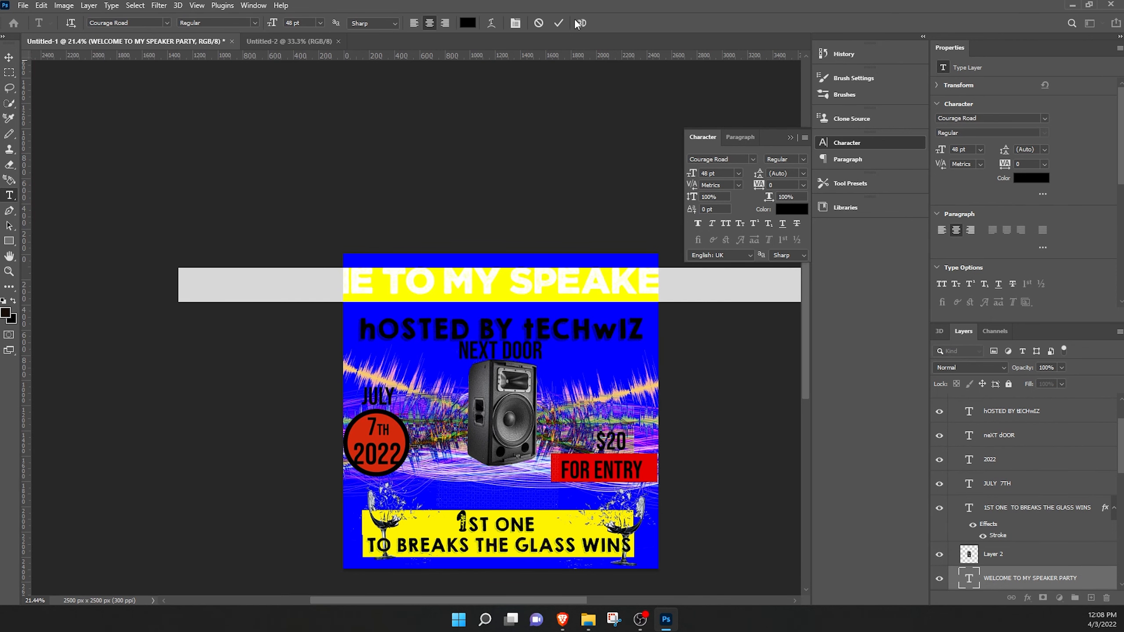
pyautogui.click(167, 23)
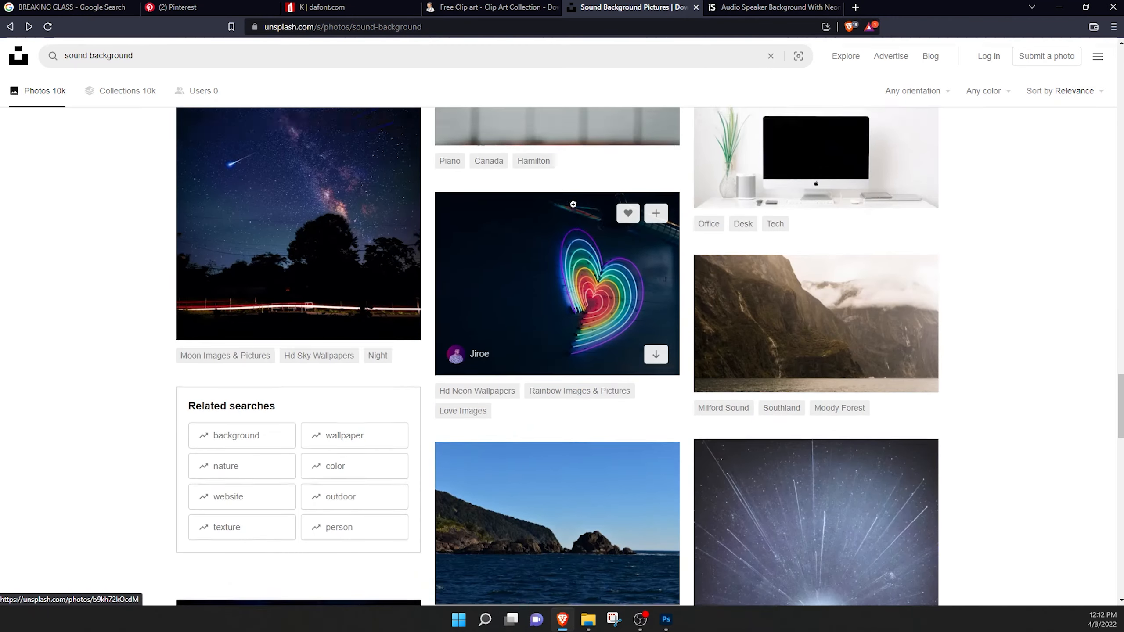
# Step: Search Unsplash for gradient images
pyautogui.scroll(-10, 573, 204)
pyautogui.scroll(20, 573, 203)
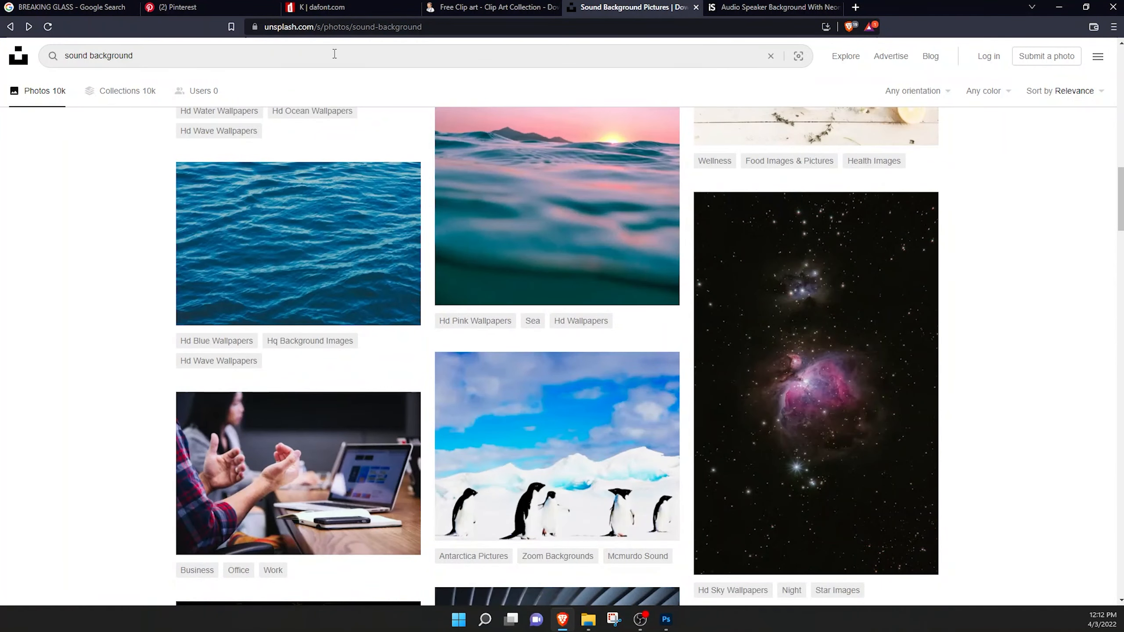
pyautogui.moveTo(335, 54); pyautogui.dragTo(0, 46)
pyautogui.scroll(4, 0, 46)
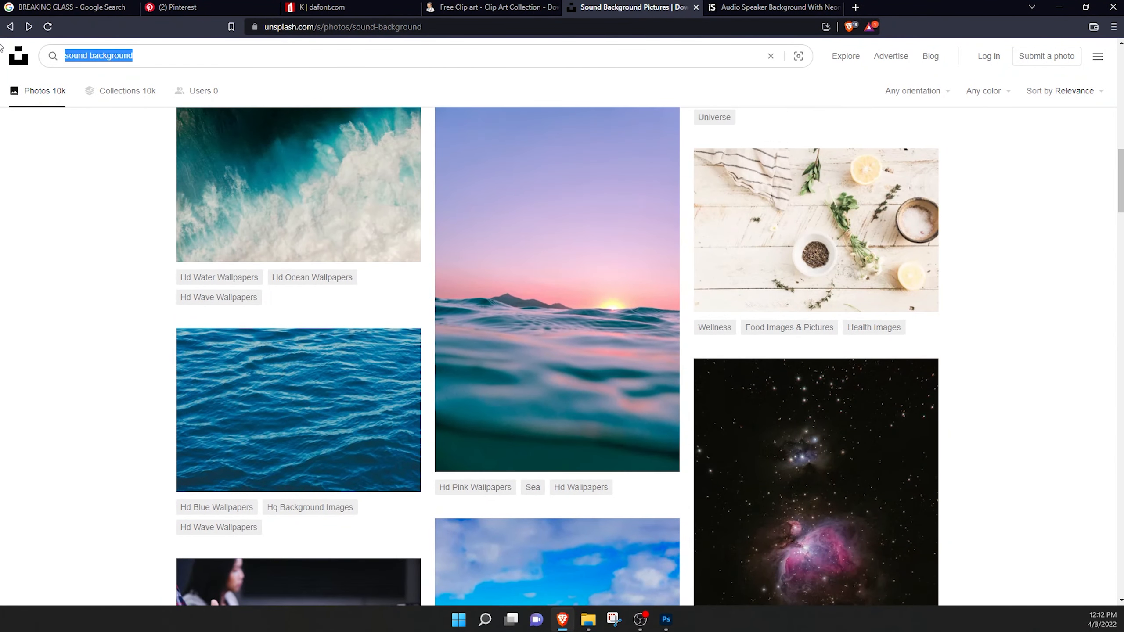
pyautogui.write('gradient')
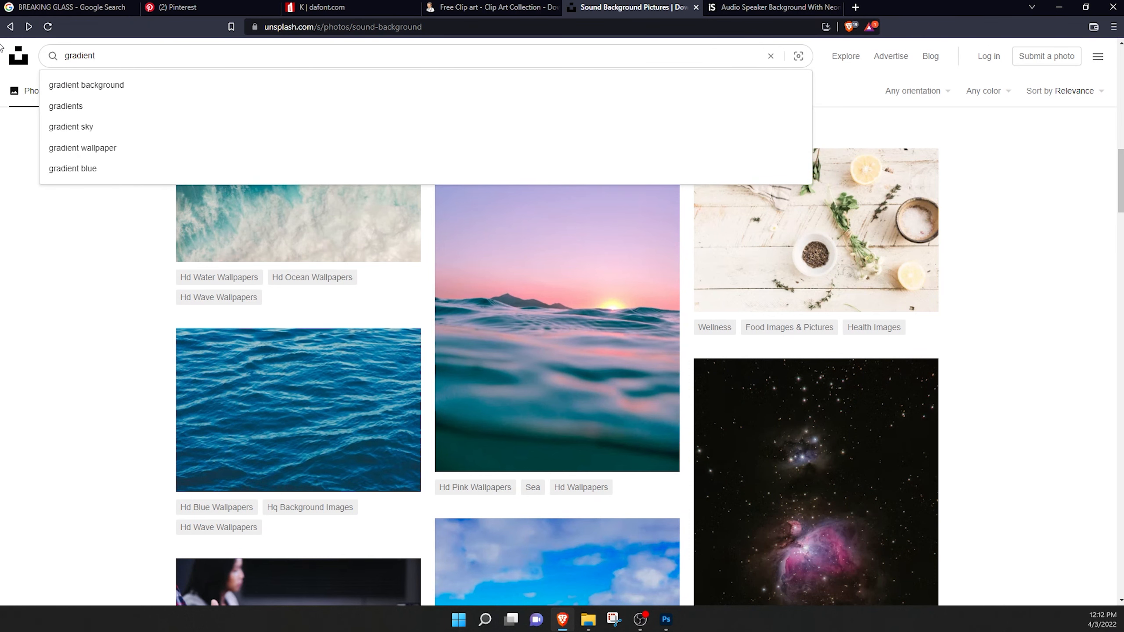
pyautogui.press('Return')
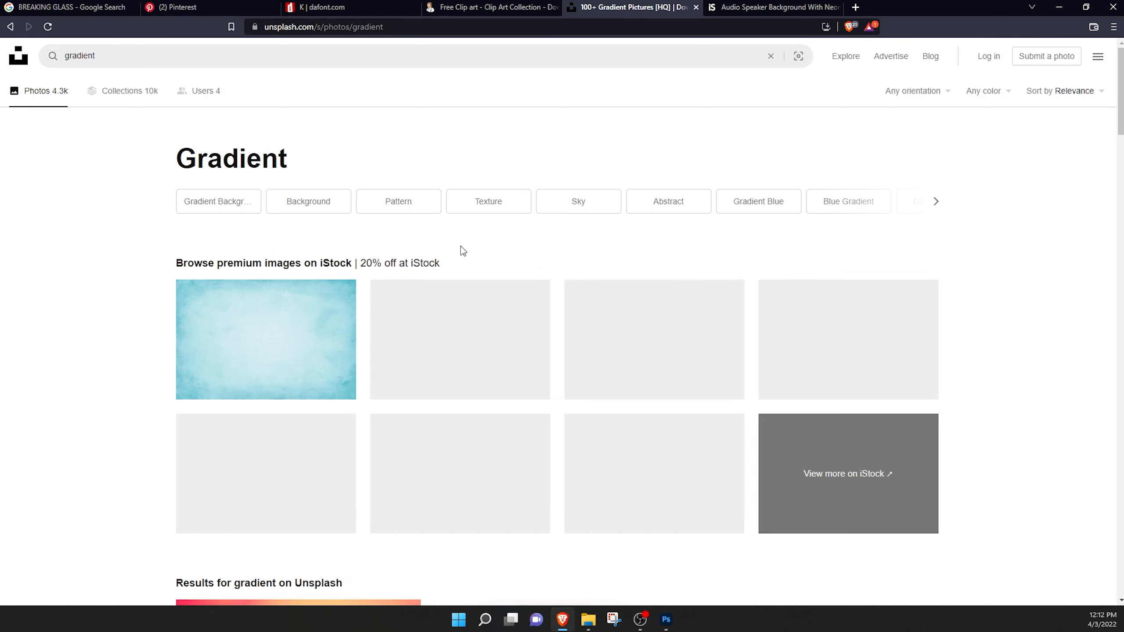
# Step: Download mymind's red, purple and white abstract gradient photo from the gradient results
pyautogui.scroll(-7, 767, 347)
pyautogui.scroll(-6, 767, 348)
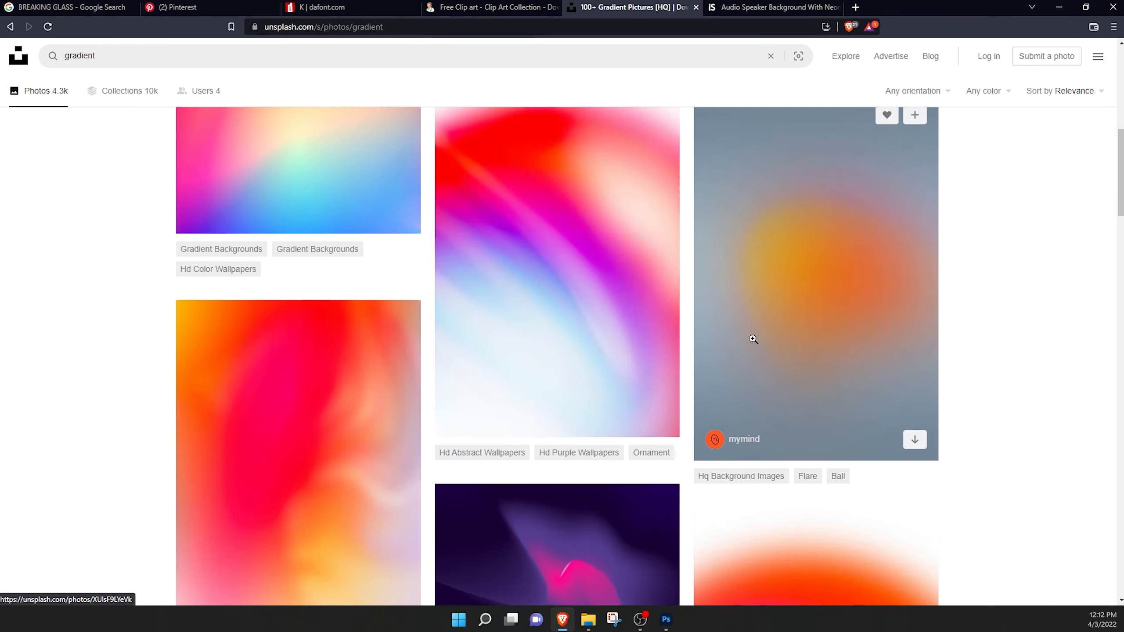
pyautogui.scroll(-5, 610, 296)
pyautogui.scroll(5, 594, 265)
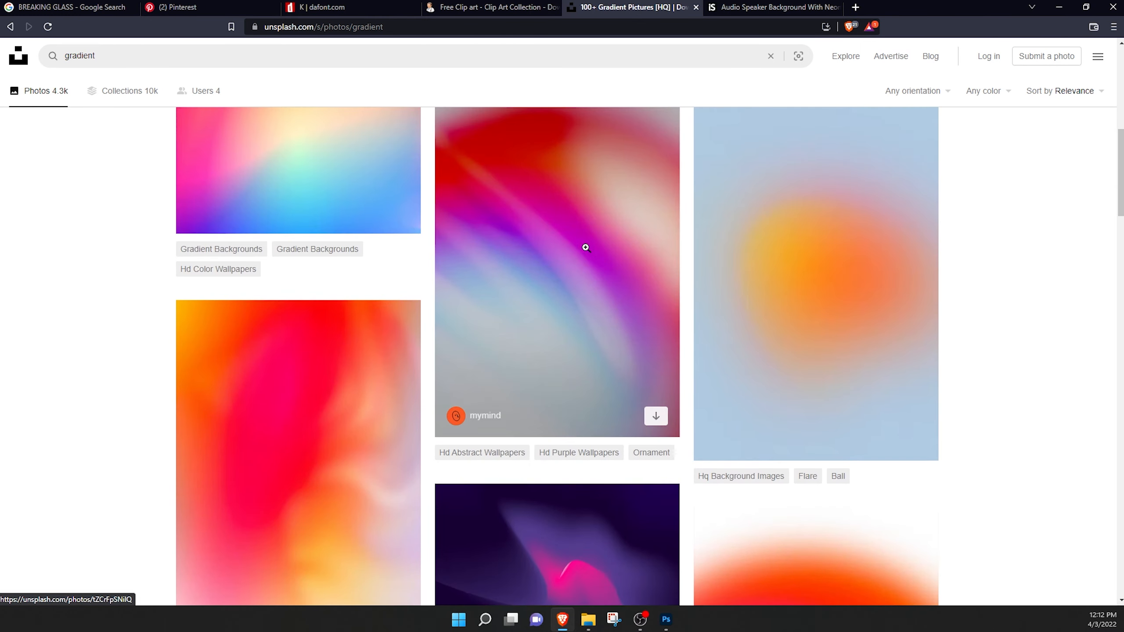
pyautogui.click(657, 415)
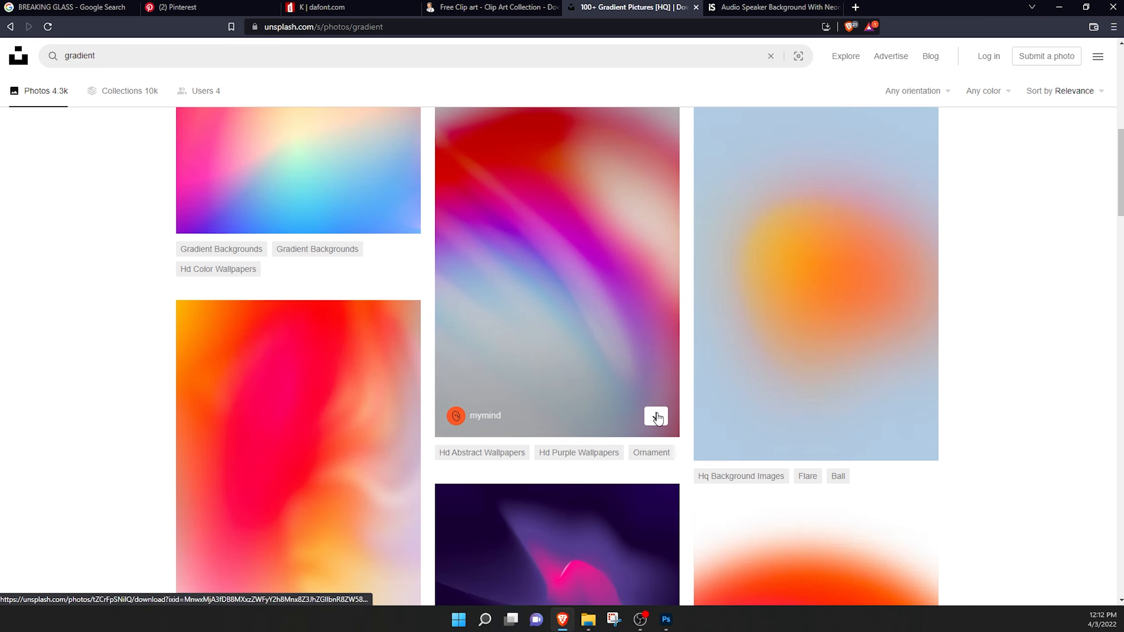
# Step: Download the blue-and-orange gradient image with the translucent sphere from the gradient results
pyautogui.scroll(-15, 625, 321)
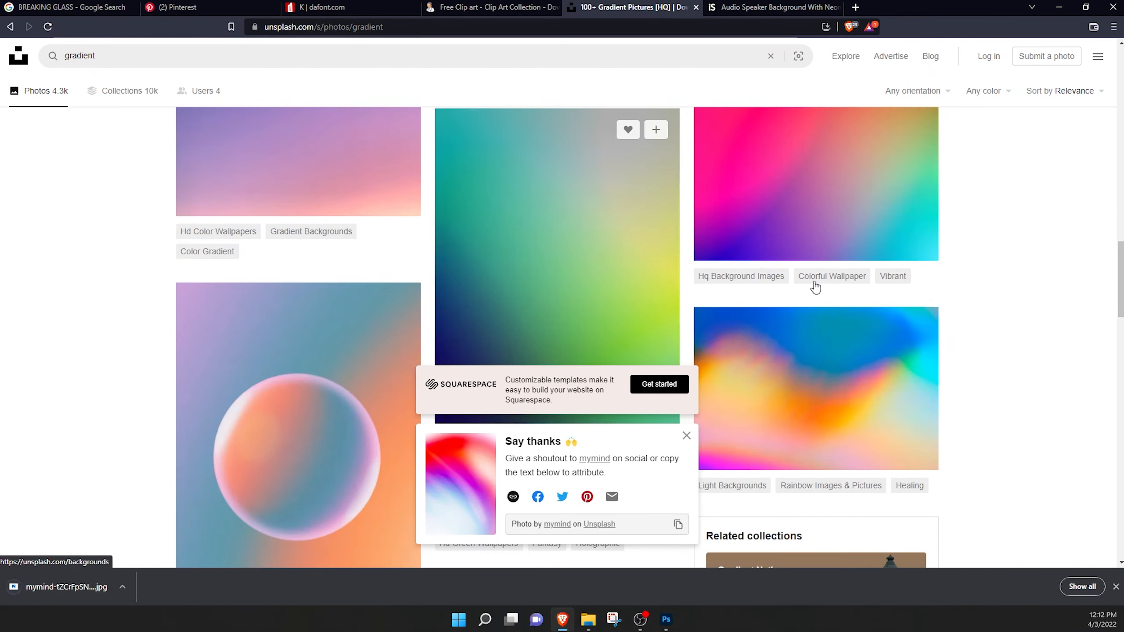
pyautogui.scroll(-4, 394, 319)
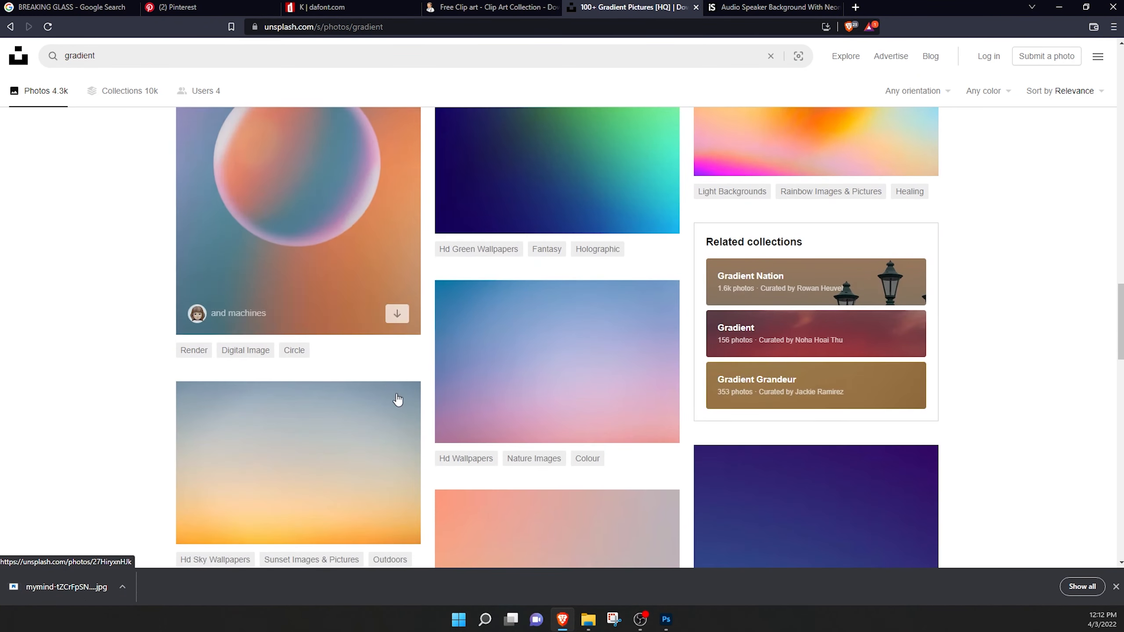
pyautogui.click(396, 317)
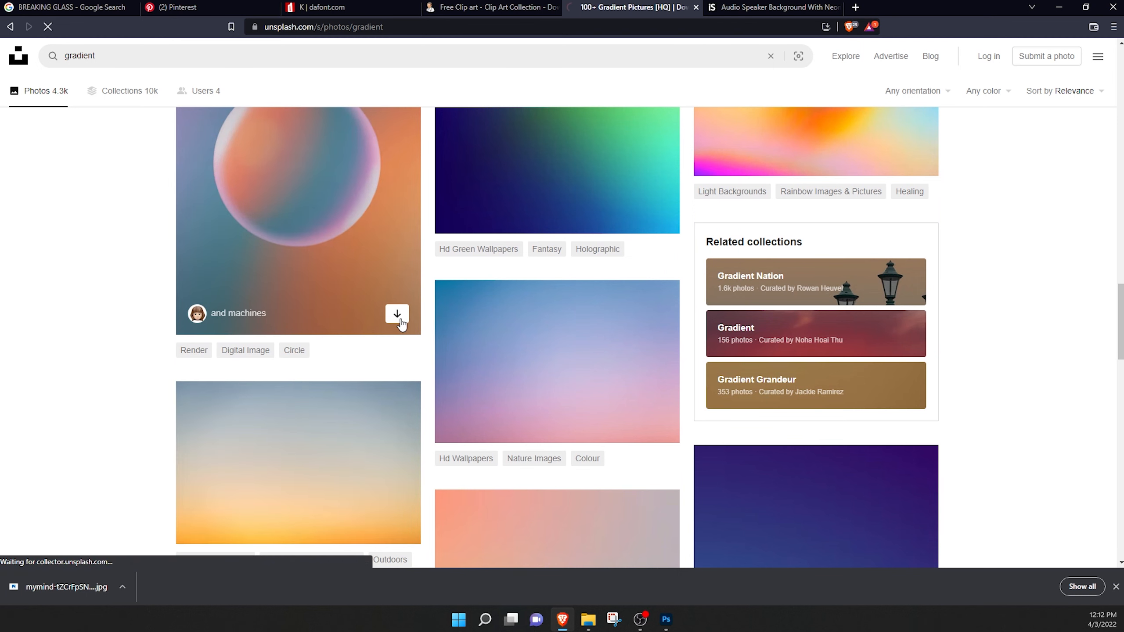
# Step: Show the downloaded sphere gradient in its folder and place it into the flyer in Photoshop
pyautogui.scroll(-10, 443, 346)
pyautogui.scroll(-2, 463, 354)
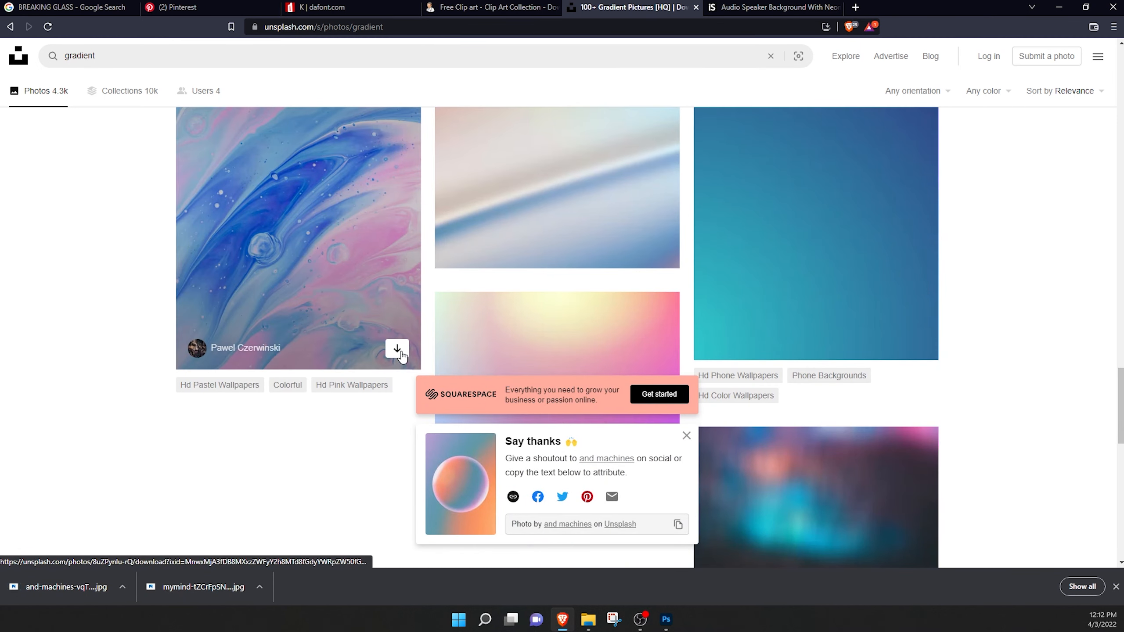
pyautogui.scroll(-5, 457, 313)
pyautogui.scroll(-12, 665, 289)
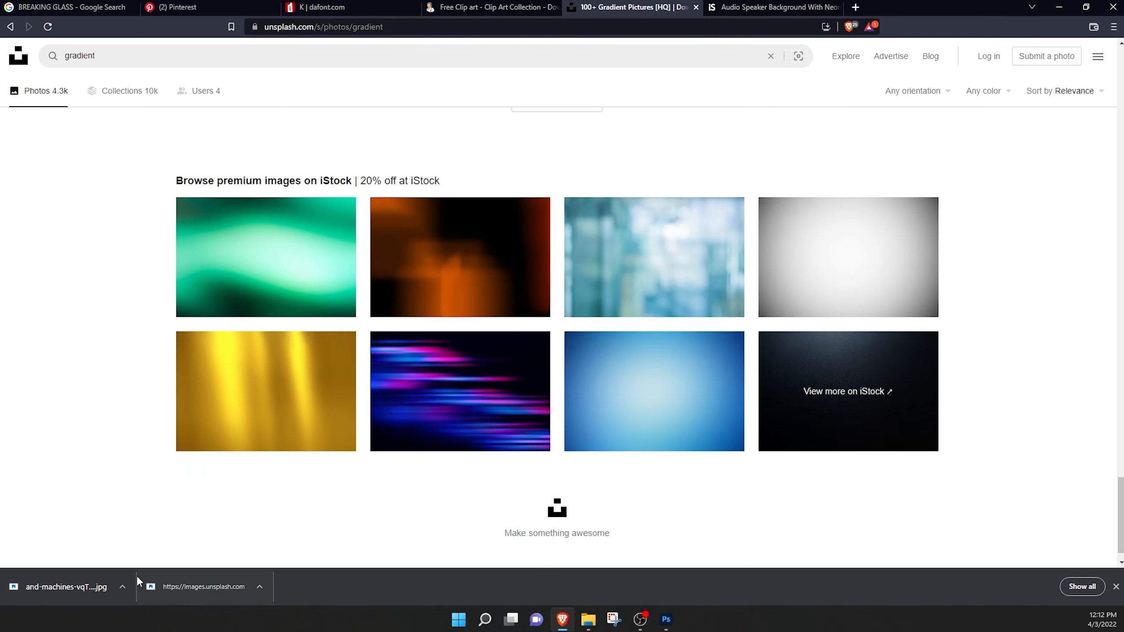
pyautogui.click(123, 587)
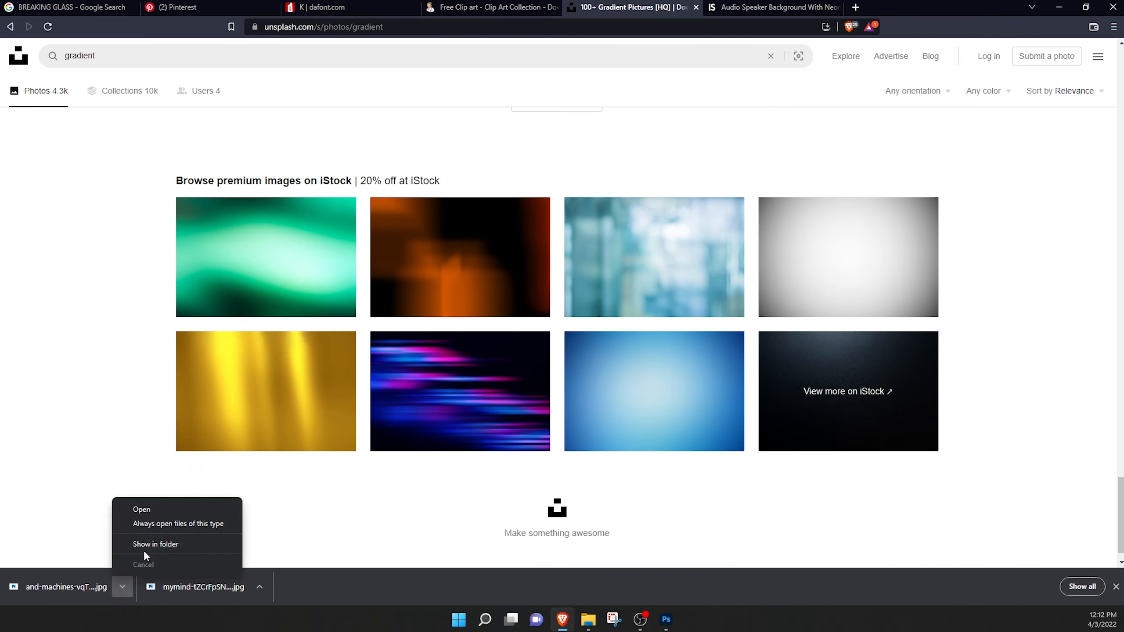
pyautogui.click(144, 550)
pyautogui.moveTo(456, 310); pyautogui.dragTo(562, 480)
pyautogui.press('Return')
# Step: Move the sphere gradient layer below all the wave layers and delete the old background layer beneath it
pyautogui.moveTo(1027, 427); pyautogui.dragTo(1013, 547)
pyautogui.click(1014, 554)
pyautogui.press('Delete')
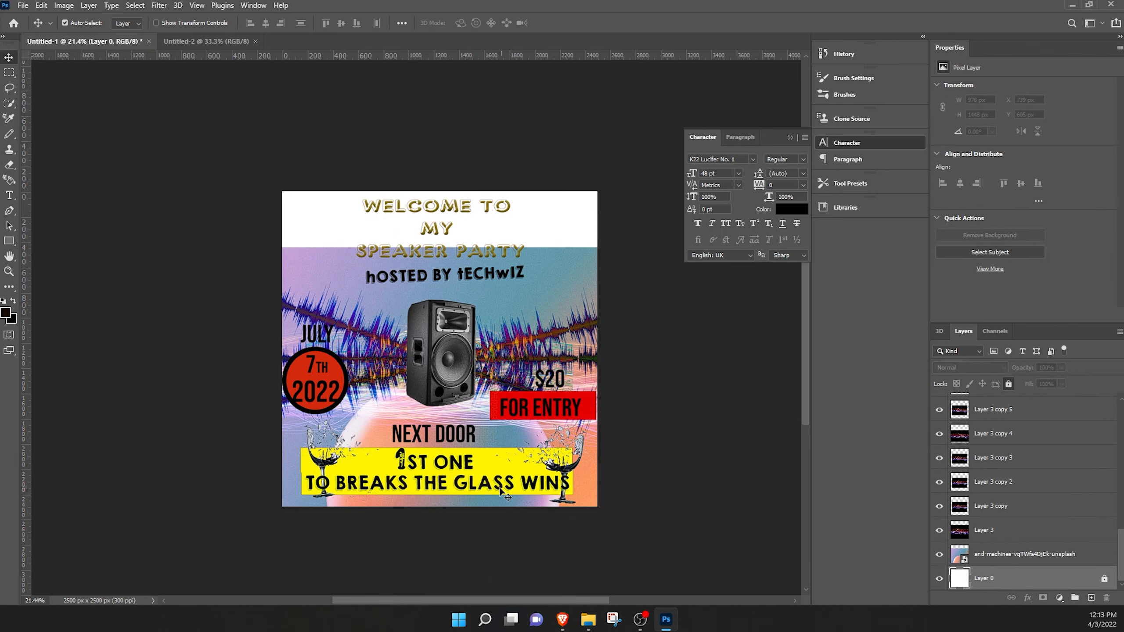
# Step: Place the downloaded mymind gradient beneath the sphere gradient and enlarge it to about 2663 × 3994 px to cover the canvas
pyautogui.click(588, 619)
pyautogui.click(659, 571)
pyautogui.moveTo(436, 328); pyautogui.dragTo(418, 168)
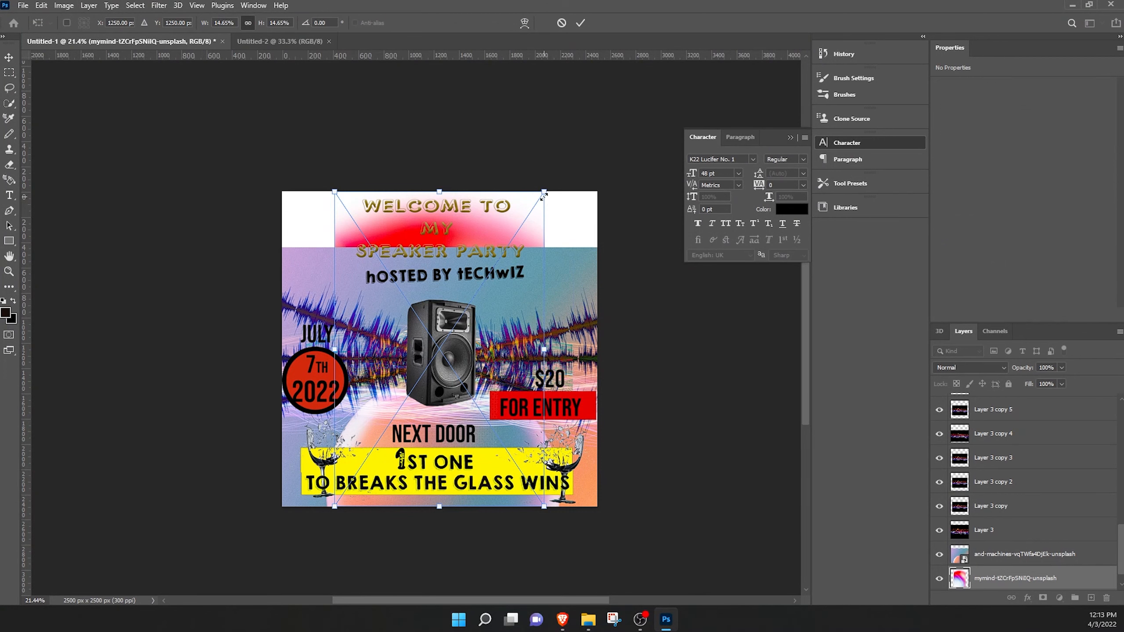
pyautogui.moveTo(336, 314); pyautogui.dragTo(273, 314)
pyautogui.click(577, 21)
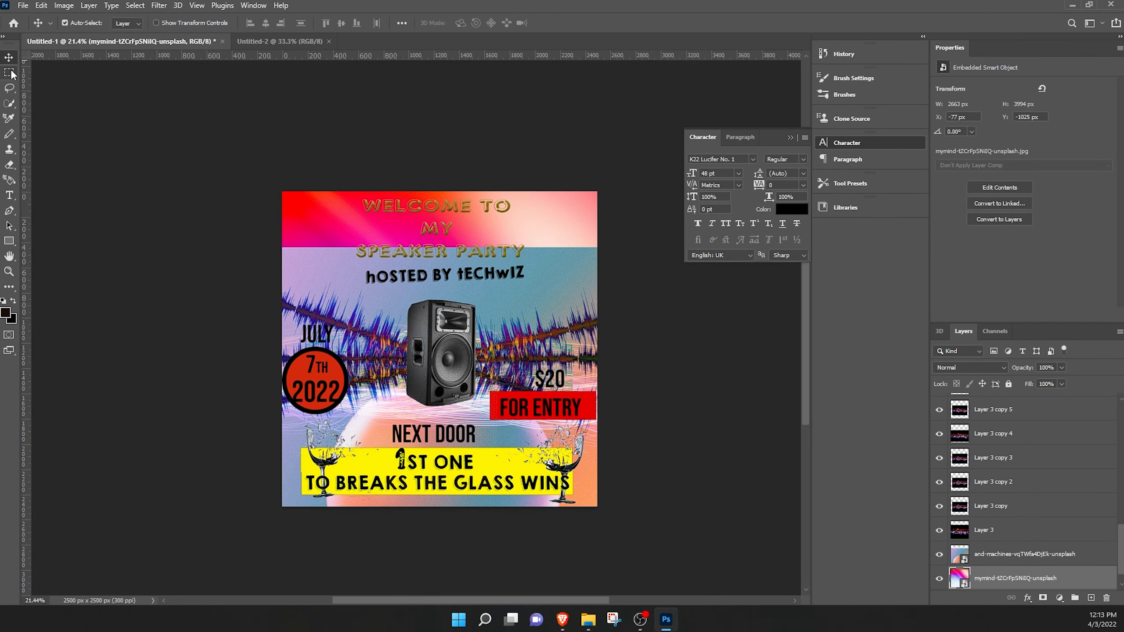
# Step: Try to clear a 2500 × 528 px strip along the canvas's lower edge from the two gradient layers
pyautogui.click(940, 555)
pyautogui.hscroll(3, 731, 562)
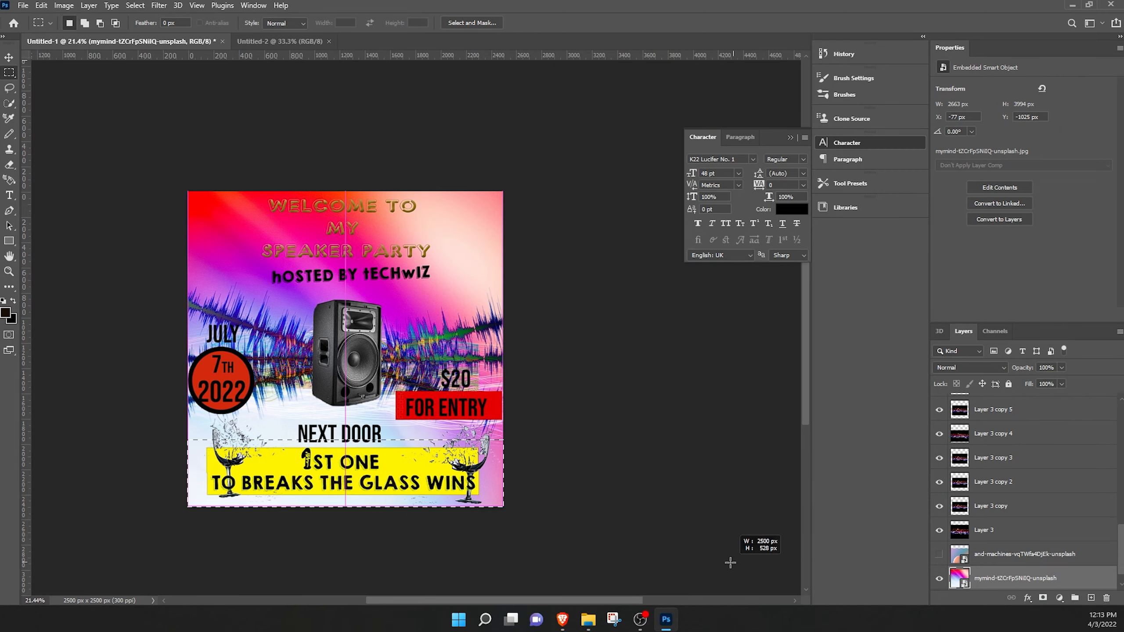
pyautogui.press('Delete')
pyautogui.press('Return')
pyautogui.click(939, 554)
pyautogui.click(984, 559)
pyautogui.press('Delete')
pyautogui.press('Return')
pyautogui.hotkey('ctrl', 'd')
pyautogui.hotkey('ctrl', '+')
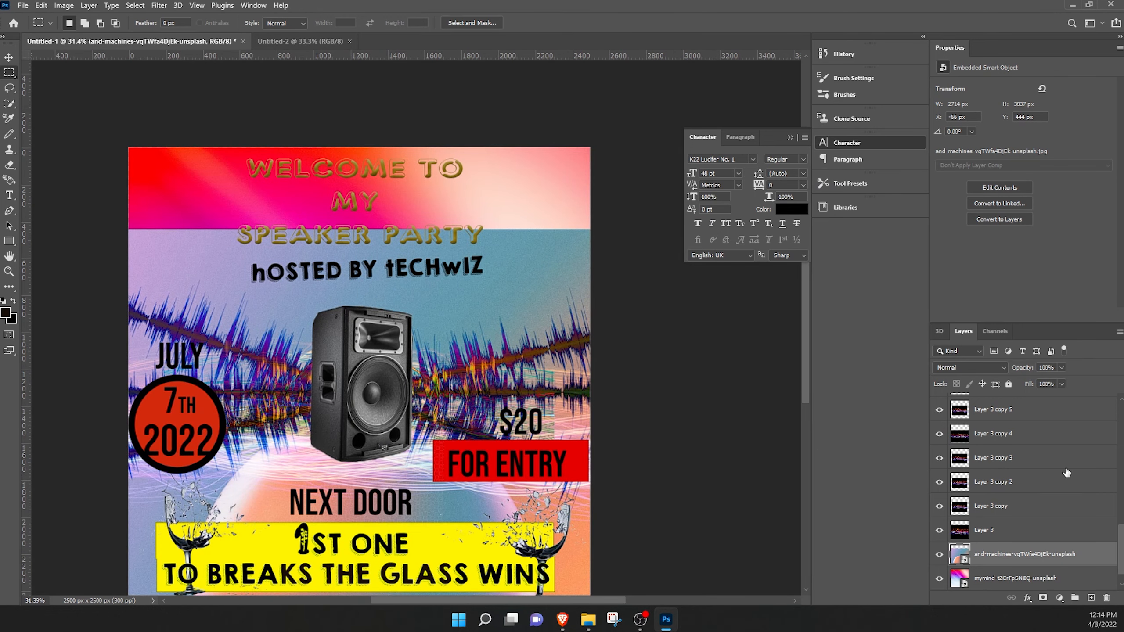
# Step: Move the sphere gradient layer up so that it covers the canvas and its sphere sits behind the speaker
pyautogui.hotkey('ctrl', 't')
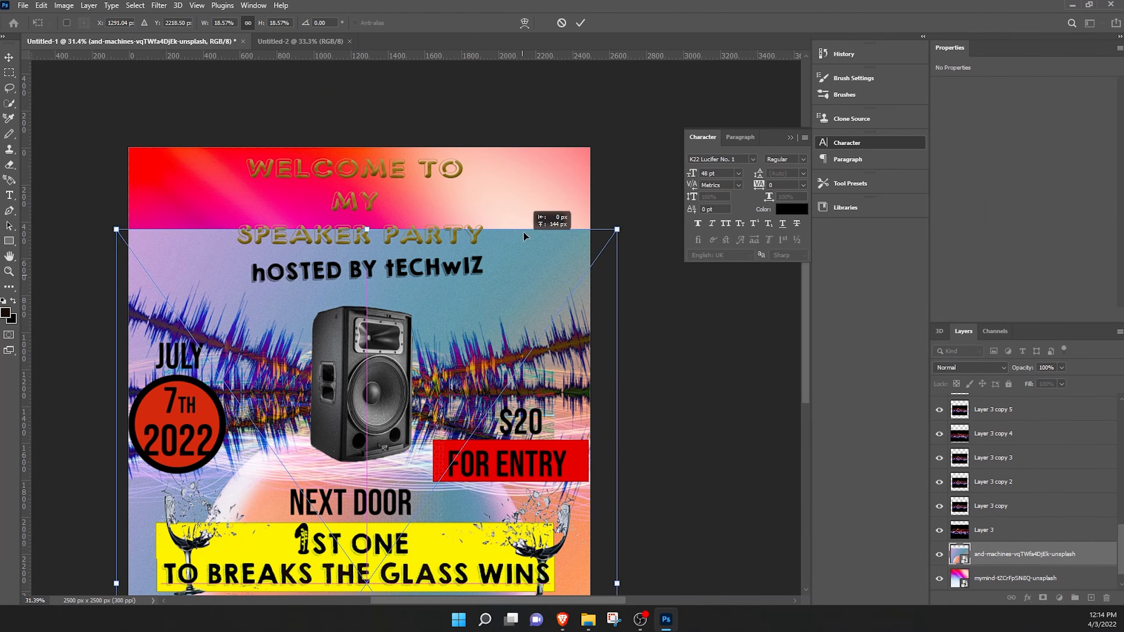
pyautogui.moveTo(523, 230); pyautogui.dragTo(516, 101)
pyautogui.click(580, 22)
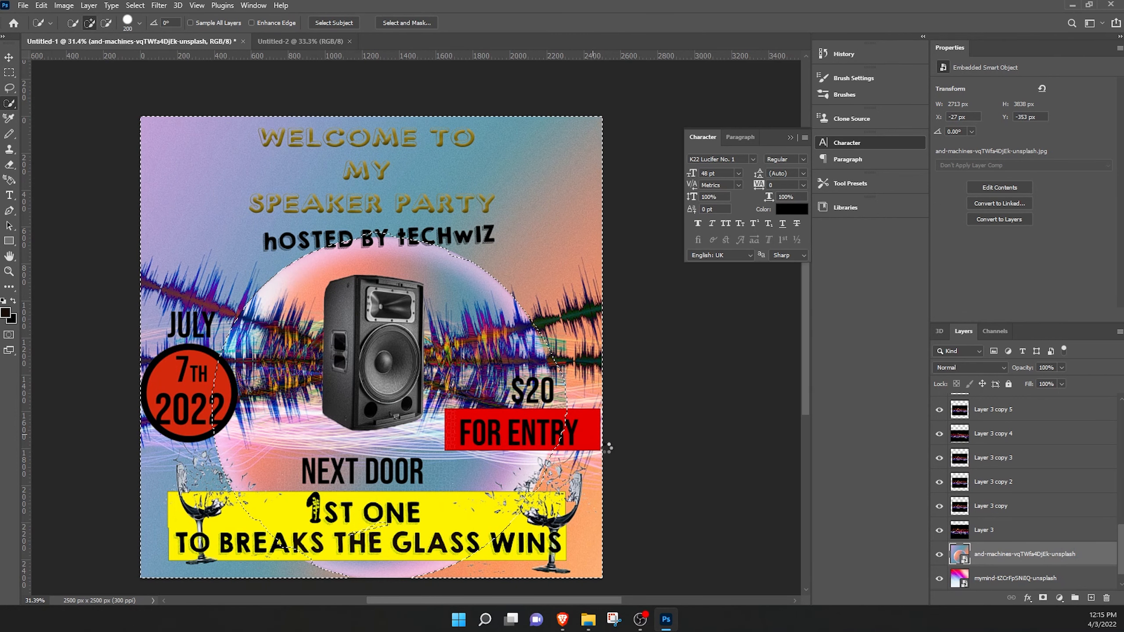
# Step: Rasterize the sphere gradient layer, delete the selected area outside the sphere and clear the selection
pyautogui.rightClick(991, 559)
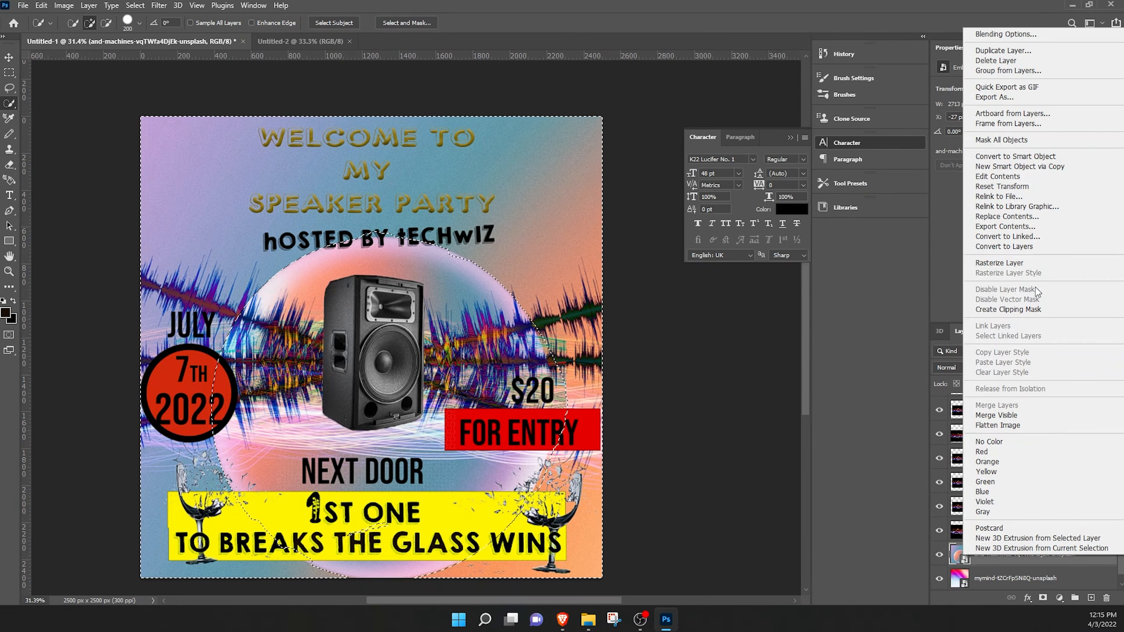
pyautogui.click(1036, 262)
pyautogui.press('Delete')
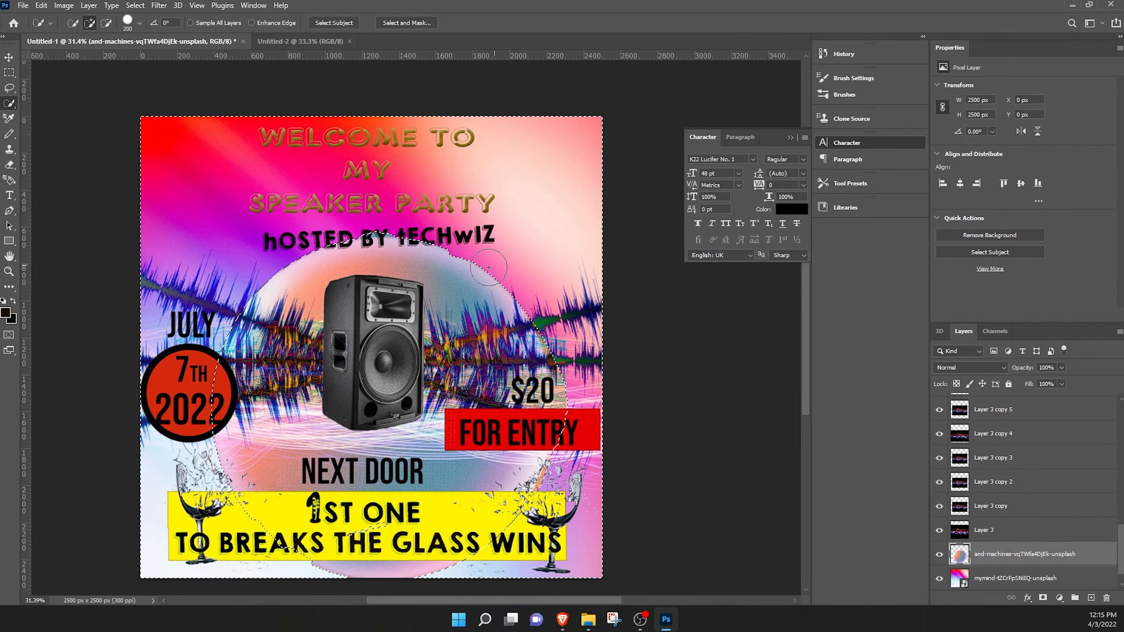
pyautogui.scroll(-2, 476, 281)
pyautogui.hotkey('ctrl', 'd')
pyautogui.scroll(2, 454, 278)
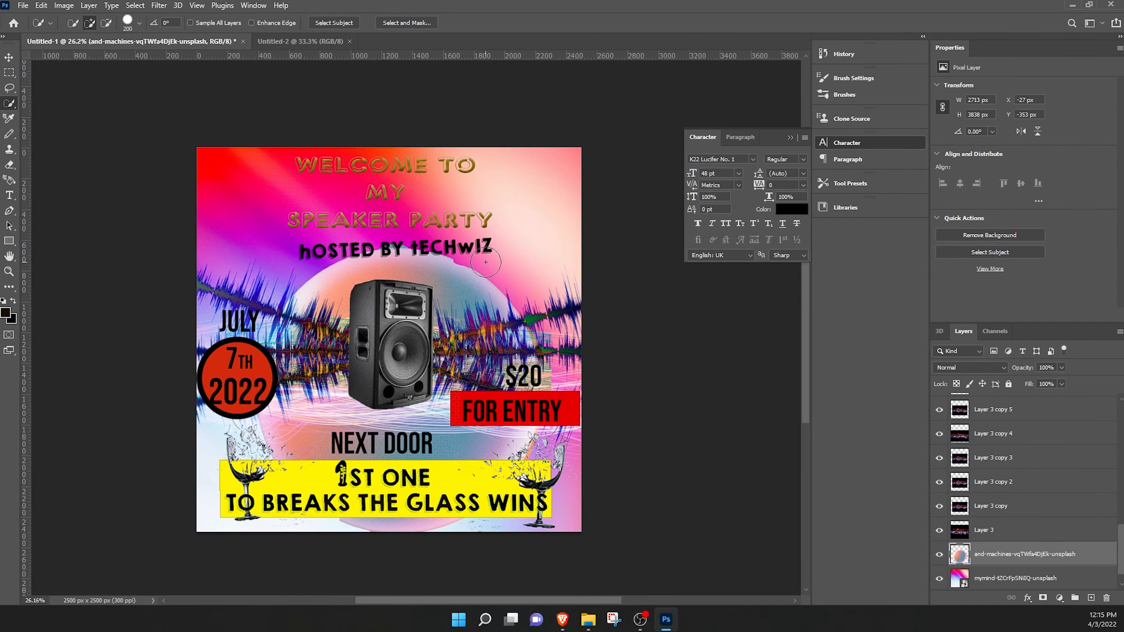
# Step: Set the eraser to 18% hardness and 500 px, and soften the sphere's outer edge
pyautogui.press('e')
pyautogui.click(76, 25)
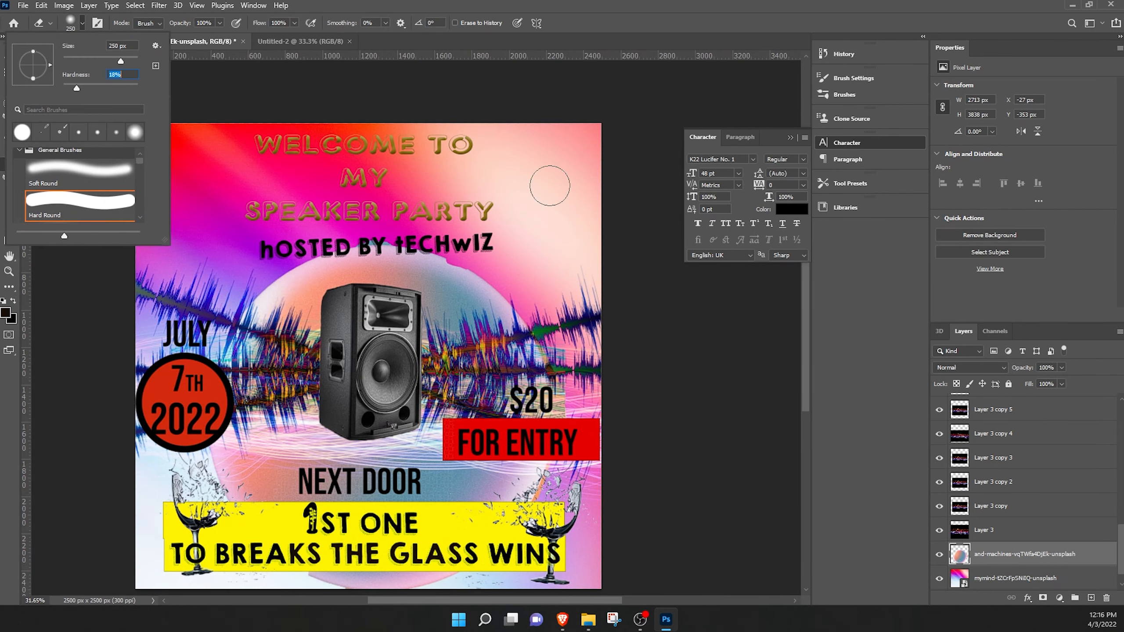
pyautogui.press('Return')
pyautogui.press(']')
pyautogui.press(']')
pyautogui.press(']')
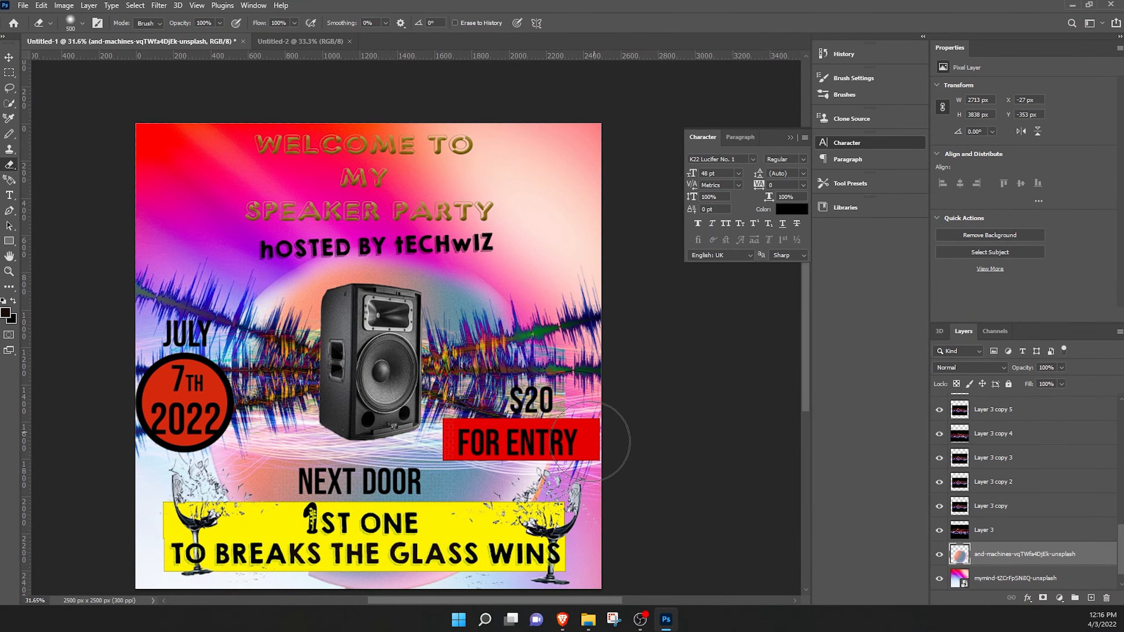
# Step: Move the sphere layer down until its upper boundary meets the canvas's upper edge, centring it horizontally around the speaker
pyautogui.scroll(-2, 225, 461)
pyautogui.hotkey('ctrl', 't')
pyautogui.moveTo(379, 364); pyautogui.dragTo(368, 406)
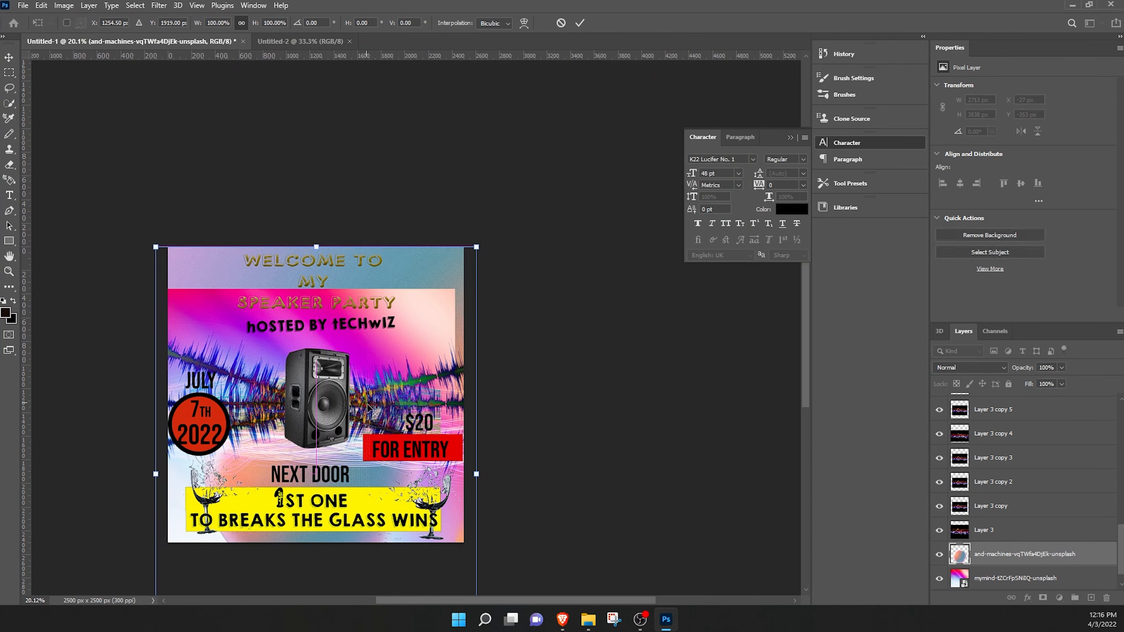
pyautogui.scroll(1, 370, 409)
pyautogui.moveTo(448, 323); pyautogui.dragTo(458, 323)
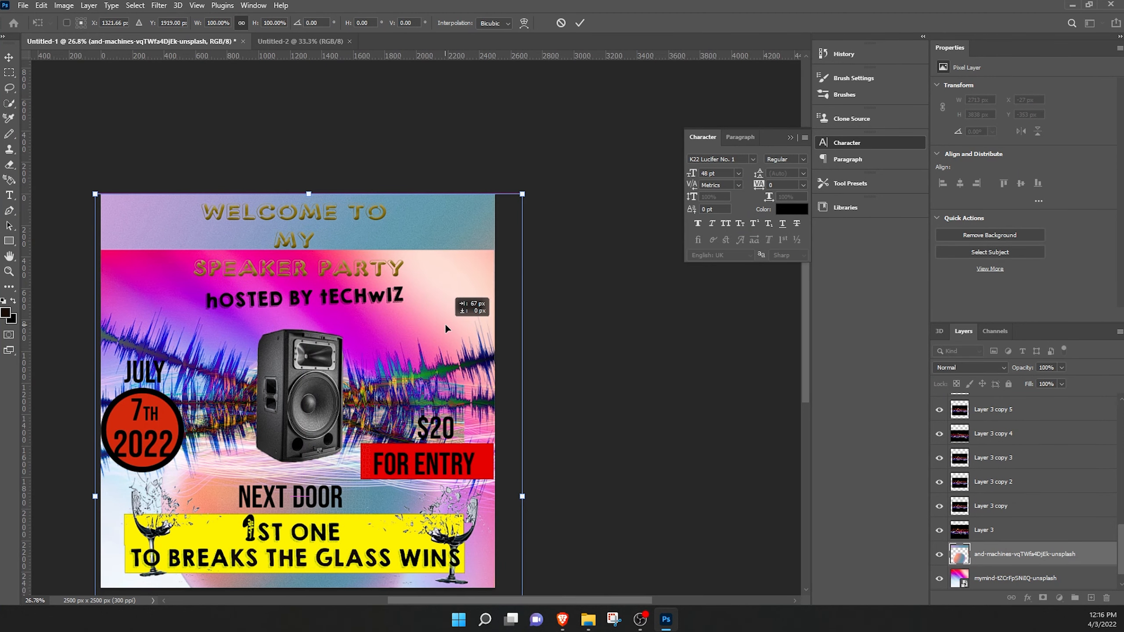
pyautogui.click(583, 25)
# Step: Move JULY 7TH and the red circle to the flyer's upper-left corner, with 2022 just below the circle
pyautogui.moveTo(167, 406); pyautogui.dragTo(157, 275)
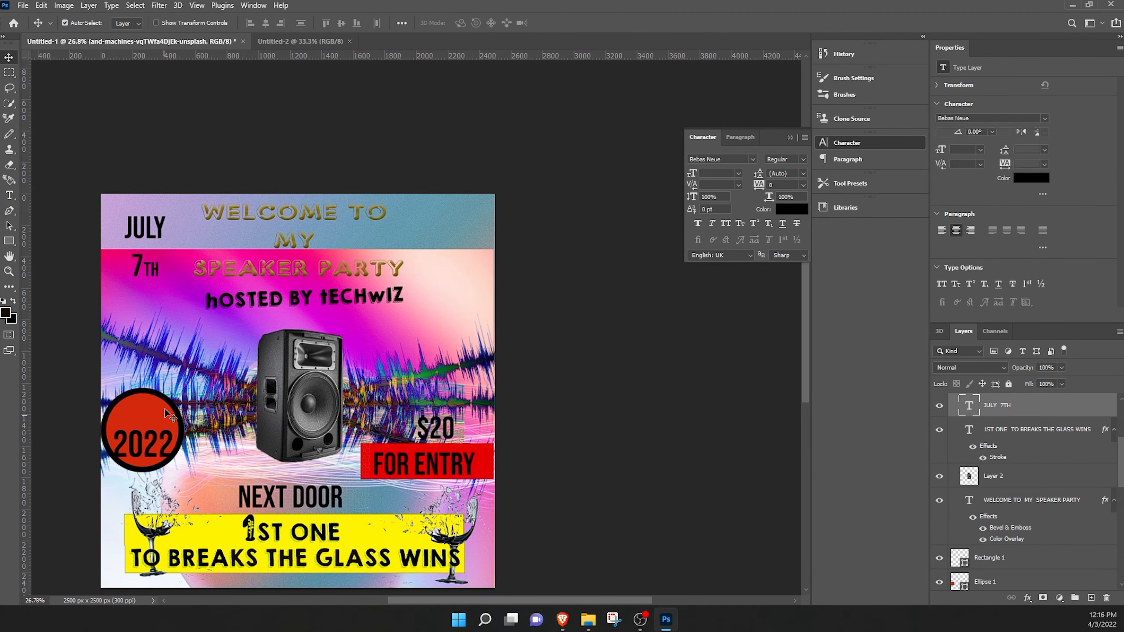
pyautogui.moveTo(110, 443); pyautogui.dragTo(164, 308)
pyautogui.click(144, 231)
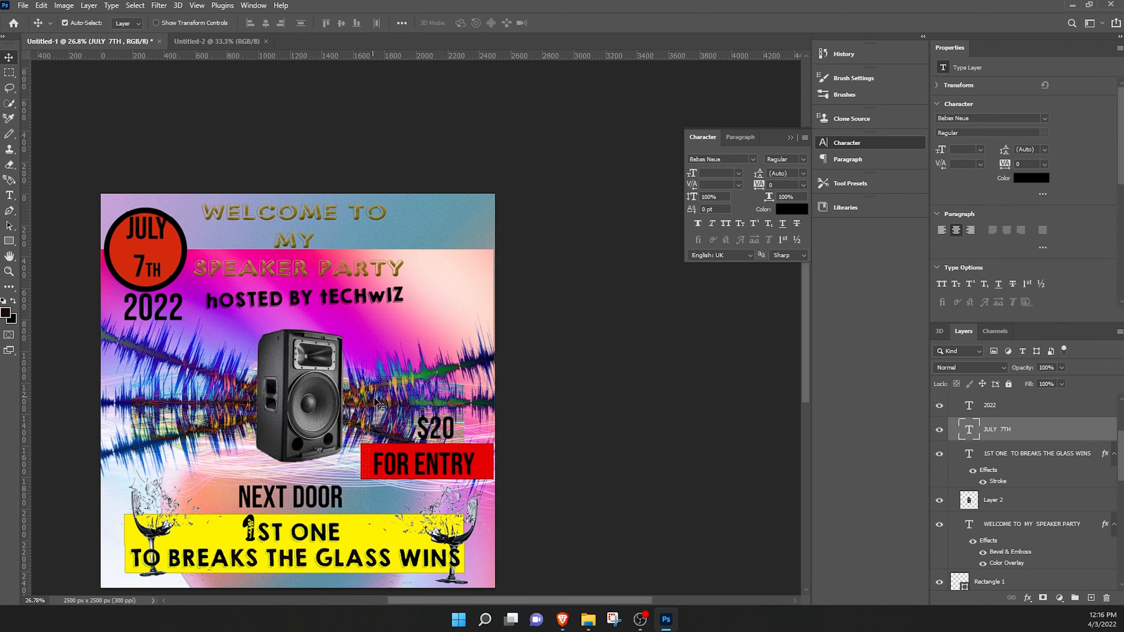
# Step: Shrink the red rectangle and its FOR ENTRY text to 33.23 pt, and move them with $20 higher beside the speaker
pyautogui.moveTo(483, 463); pyautogui.dragTo(481, 352)
pyautogui.moveTo(447, 463); pyautogui.dragTo(459, 354)
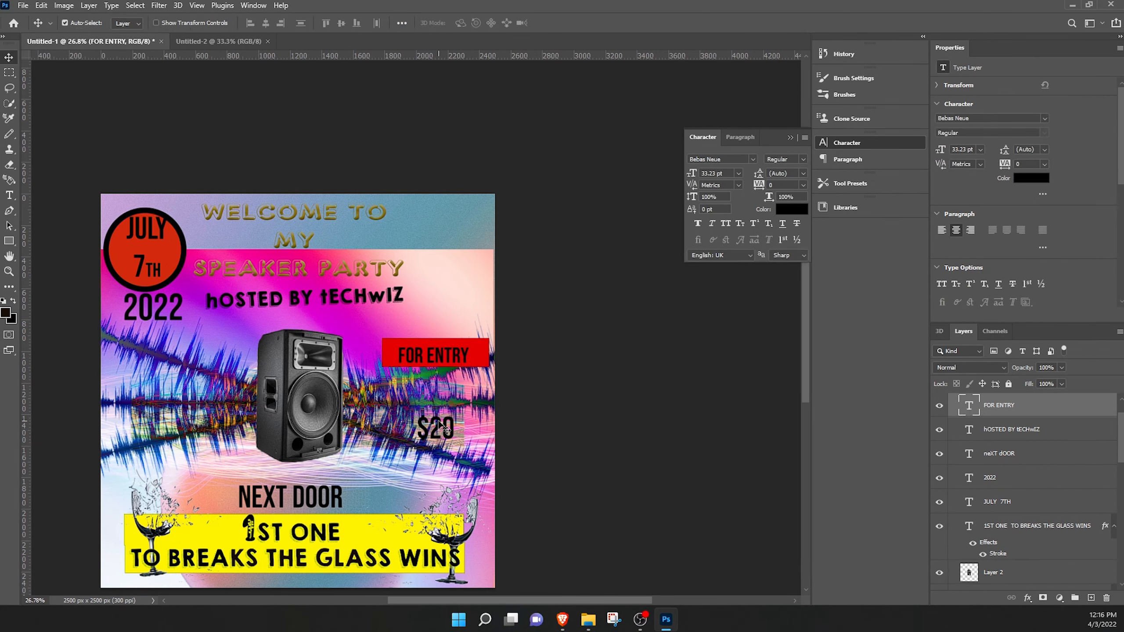
pyautogui.moveTo(436, 427); pyautogui.dragTo(433, 323)
# Step: Move NEXT DOOR and the slogan with its yellow rectangle up, and spread the two wine glasses towards the flyer's side edges
pyautogui.click(260, 483)
pyautogui.moveTo(270, 531); pyautogui.dragTo(266, 483)
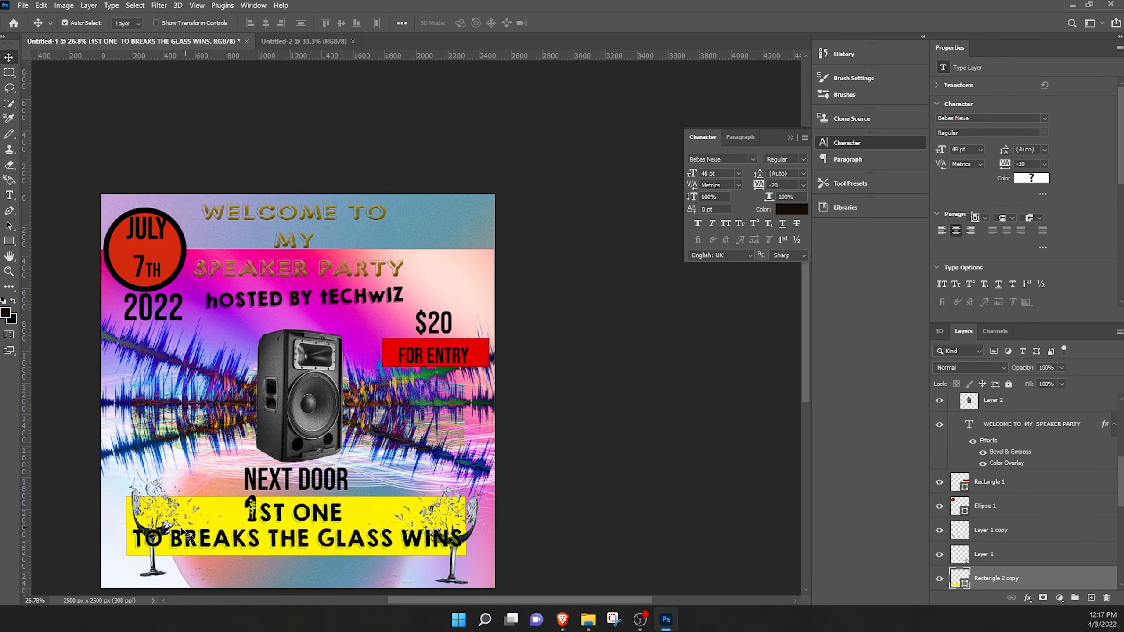
pyautogui.moveTo(175, 520); pyautogui.dragTo(123, 542)
pyautogui.moveTo(451, 538); pyautogui.dragTo(463, 538)
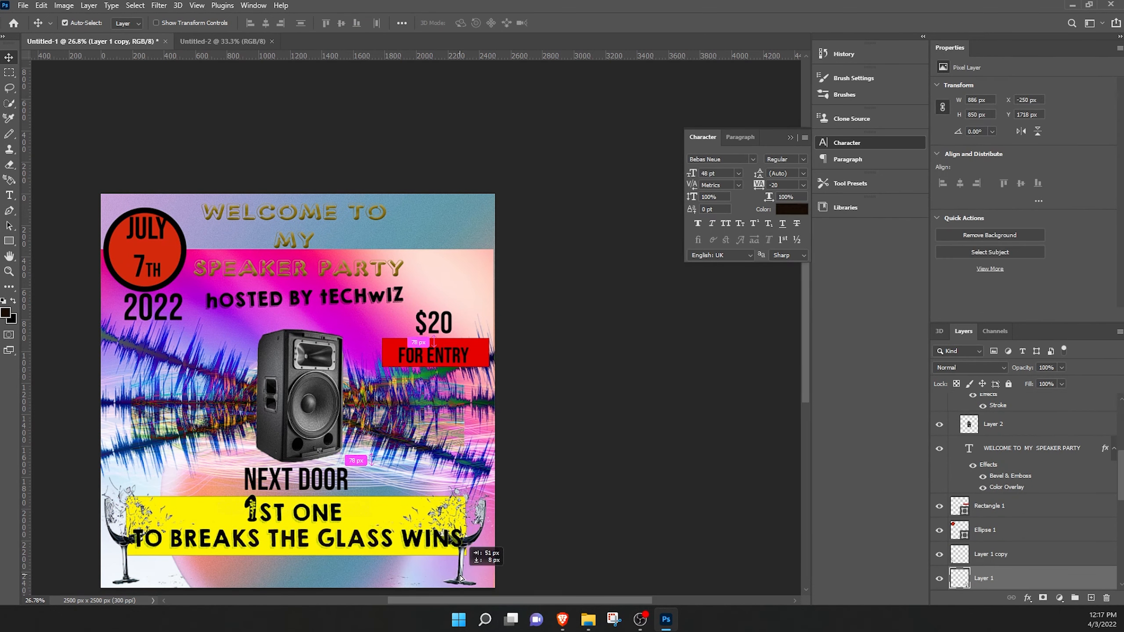
# Step: Scale the 1ST ONE TO BREAKS THE GLASS WINS text down to about 82%
pyautogui.moveTo(368, 510); pyautogui.dragTo(372, 511)
pyautogui.hotkey('ctrl', 'shift', ',')
pyautogui.hotkey('ctrl', 'shift', ',')
pyautogui.hotkey('ctrl', 'shift', ',')
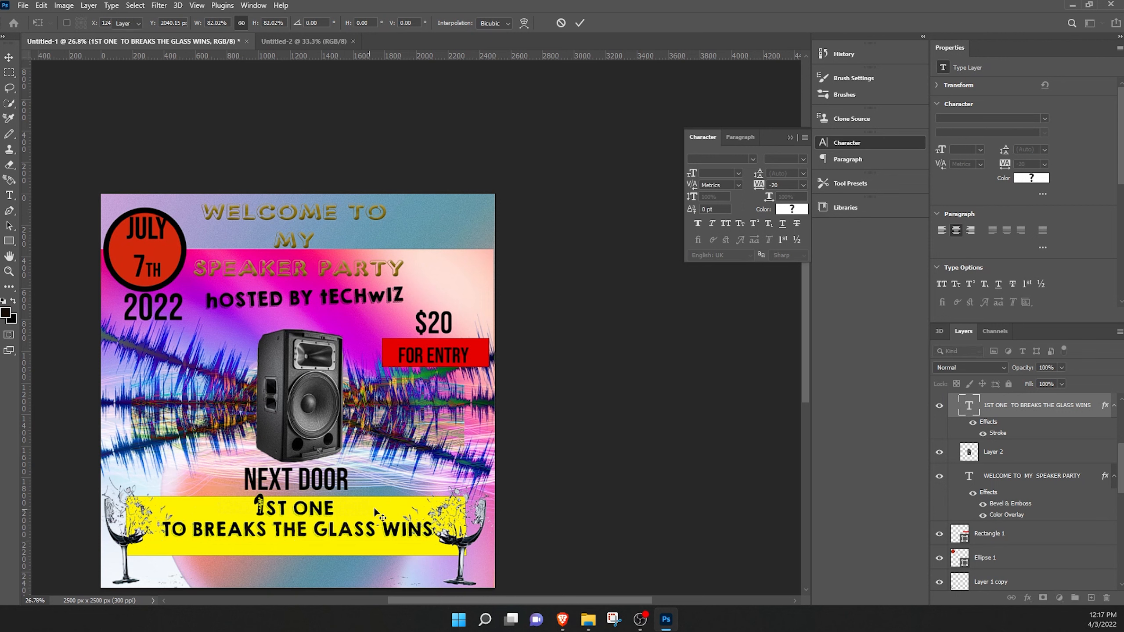
pyautogui.hotkey('ctrl', 't')
# Step: Shorten the yellow rectangle behind the slogan from its lower edge to fit the smaller text
pyautogui.scroll(-5, 1018, 487)
pyautogui.click(996, 482)
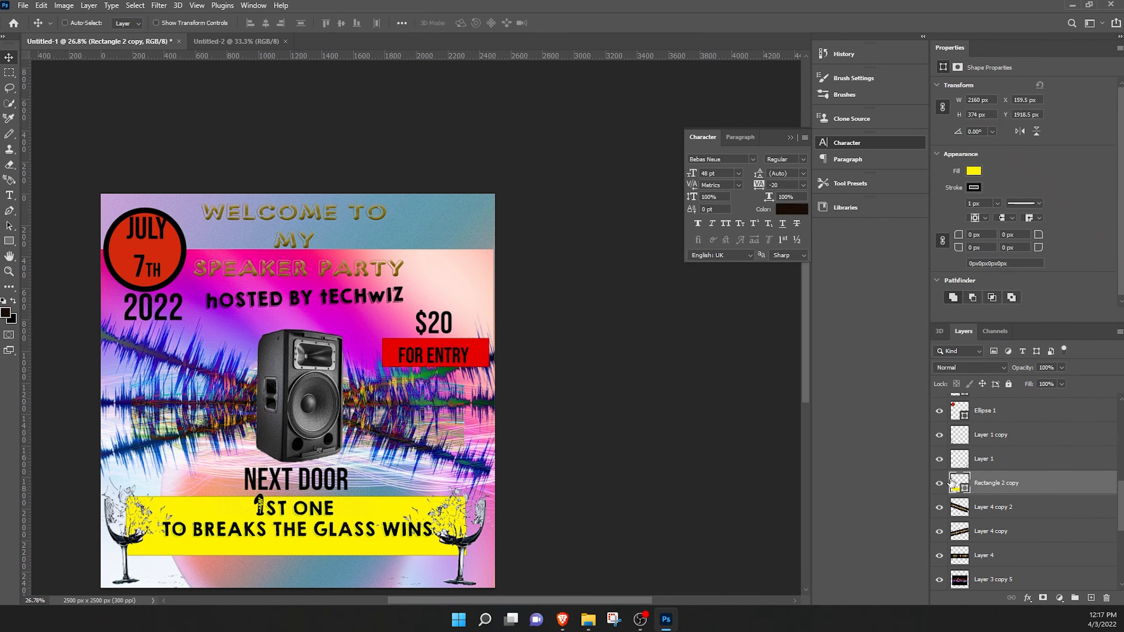
pyautogui.hotkey('ctrl', 't')
pyautogui.moveTo(296, 556); pyautogui.dragTo(299, 549)
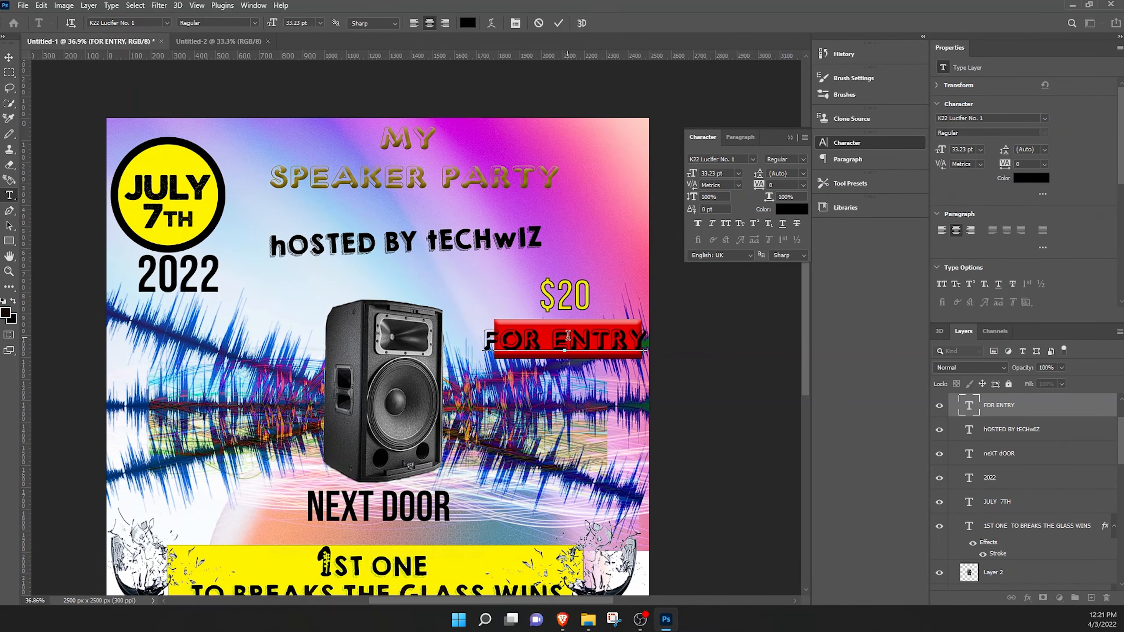
# Step: Change the font of the FOR ENTRY text to Courage Road
pyautogui.hotkey('ctrl', 'a')
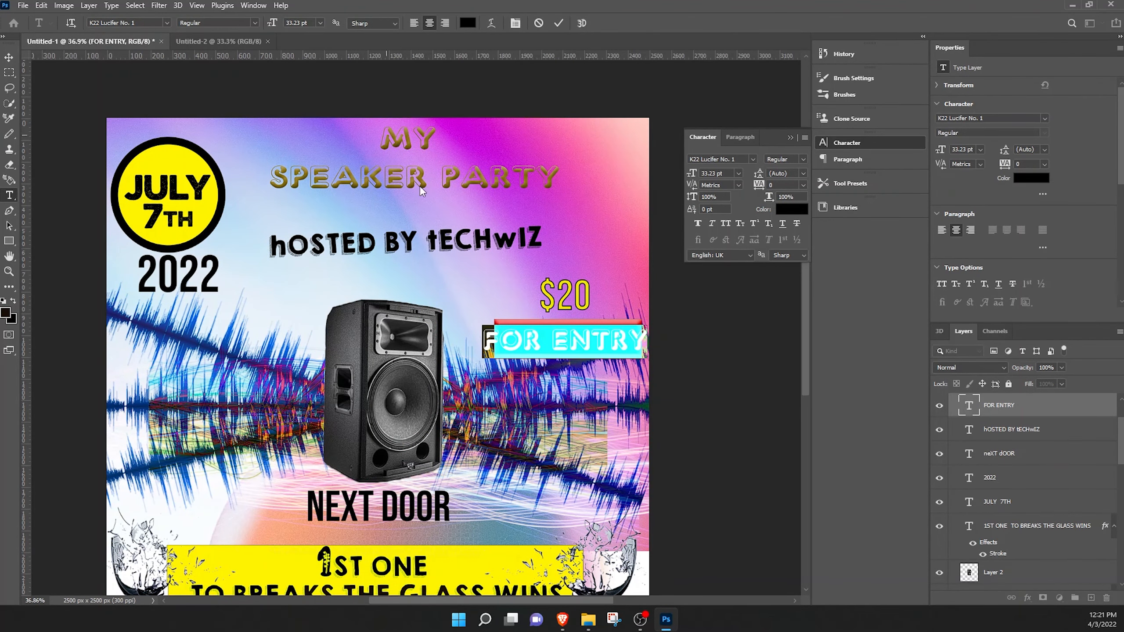
pyautogui.click(180, 188)
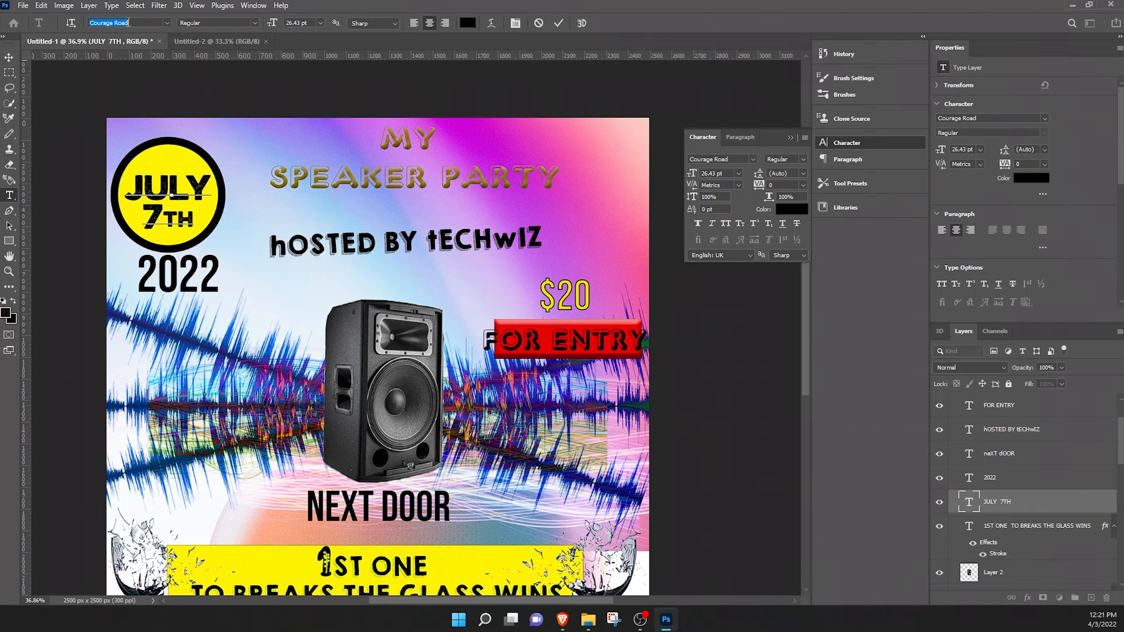
pyautogui.click(560, 340)
pyautogui.hotkey('ctrl', 'a')
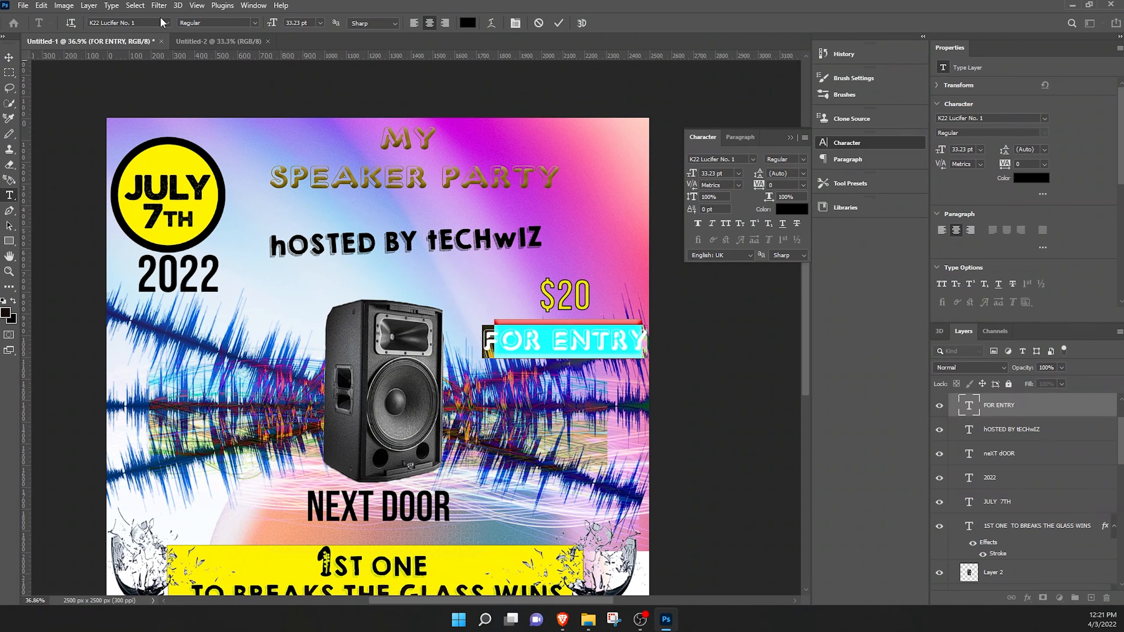
pyautogui.click(166, 23)
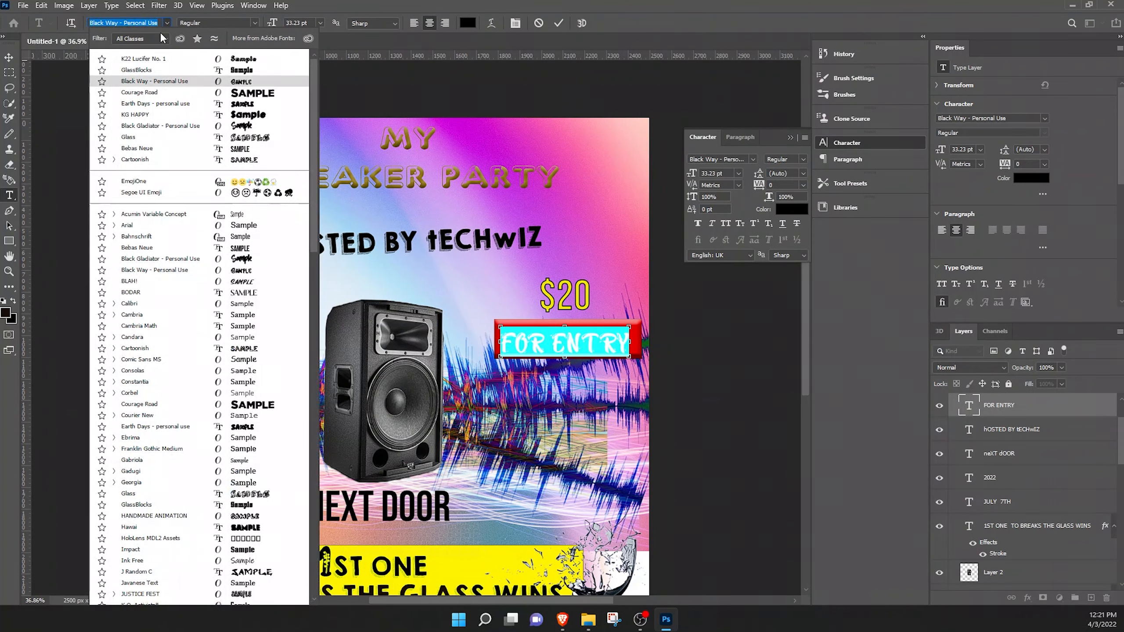
pyautogui.write('Courage Road')
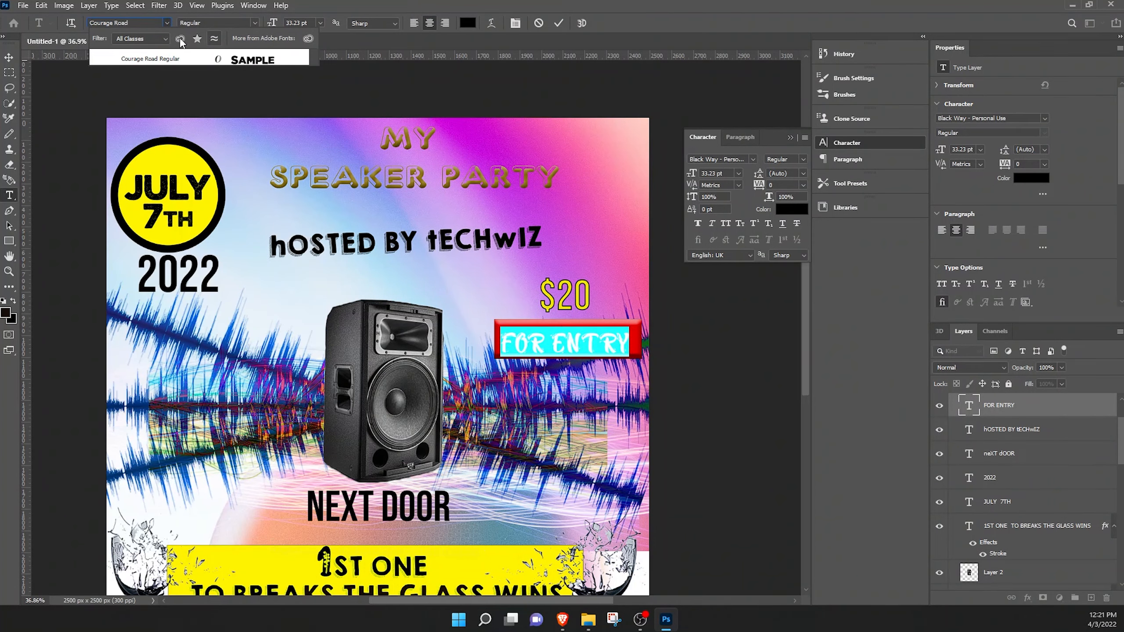
pyautogui.click(151, 59)
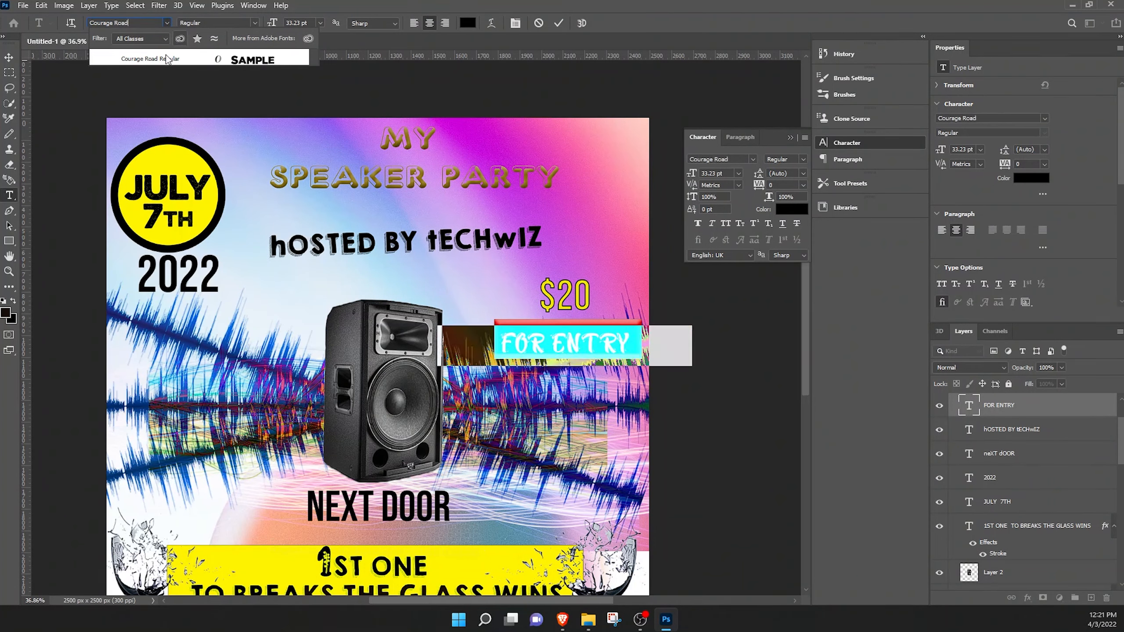
pyautogui.click(563, 23)
pyautogui.press('v')
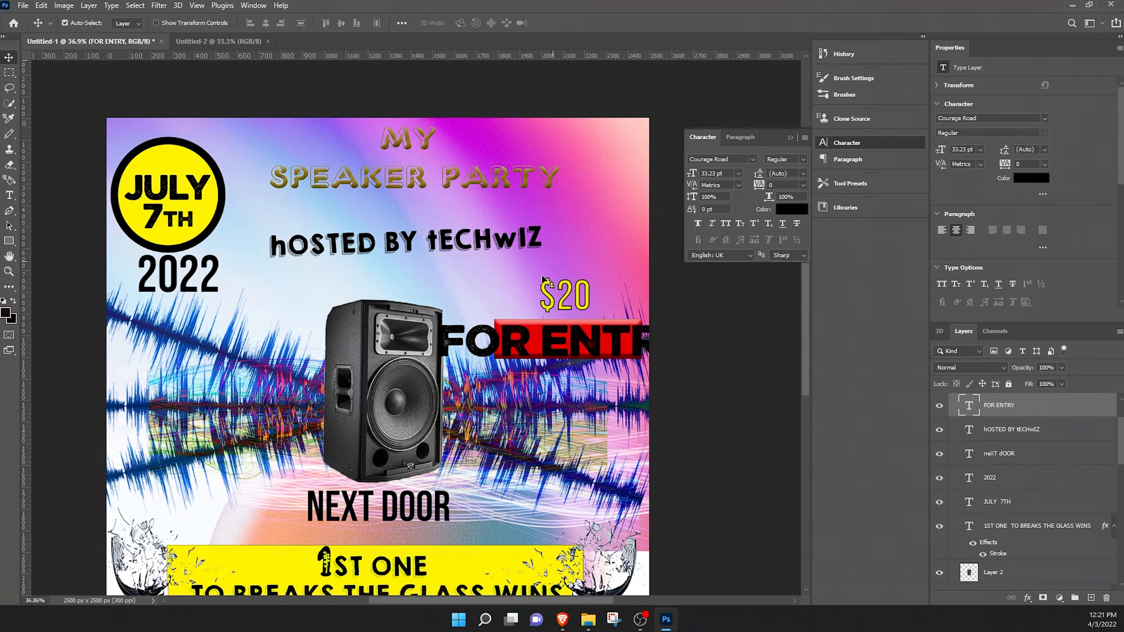
# Step: Scale the FOR ENTRY text down to 16.94 pt so it fits inside the red rectangle
pyautogui.hotkey('ctrl', 't')
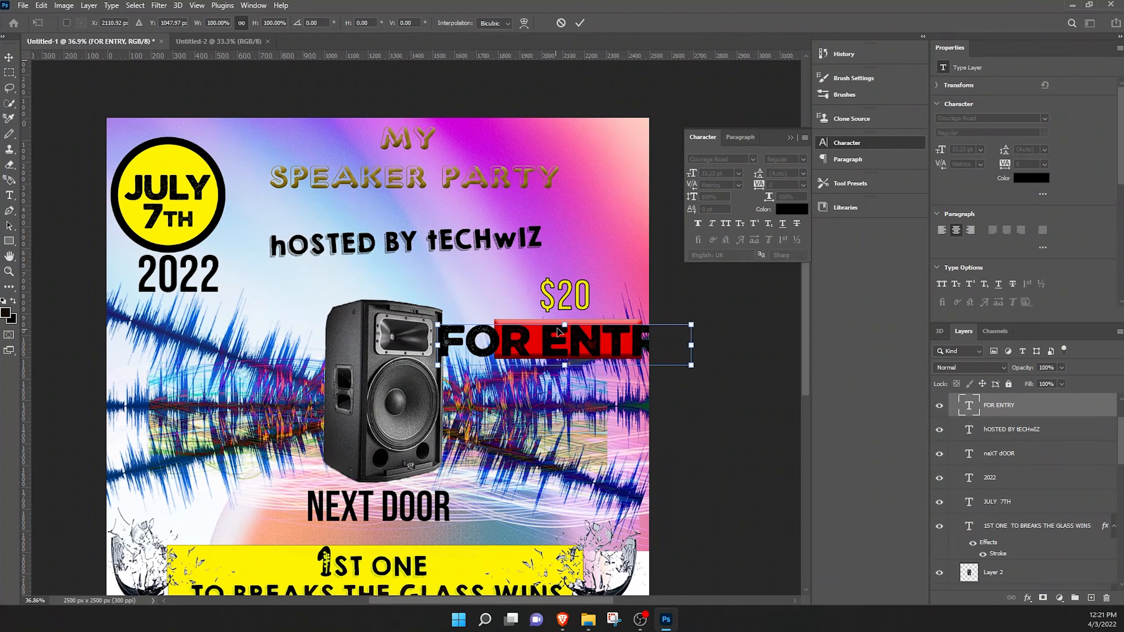
pyautogui.moveTo(559, 330); pyautogui.dragTo(575, 347)
pyautogui.click(579, 23)
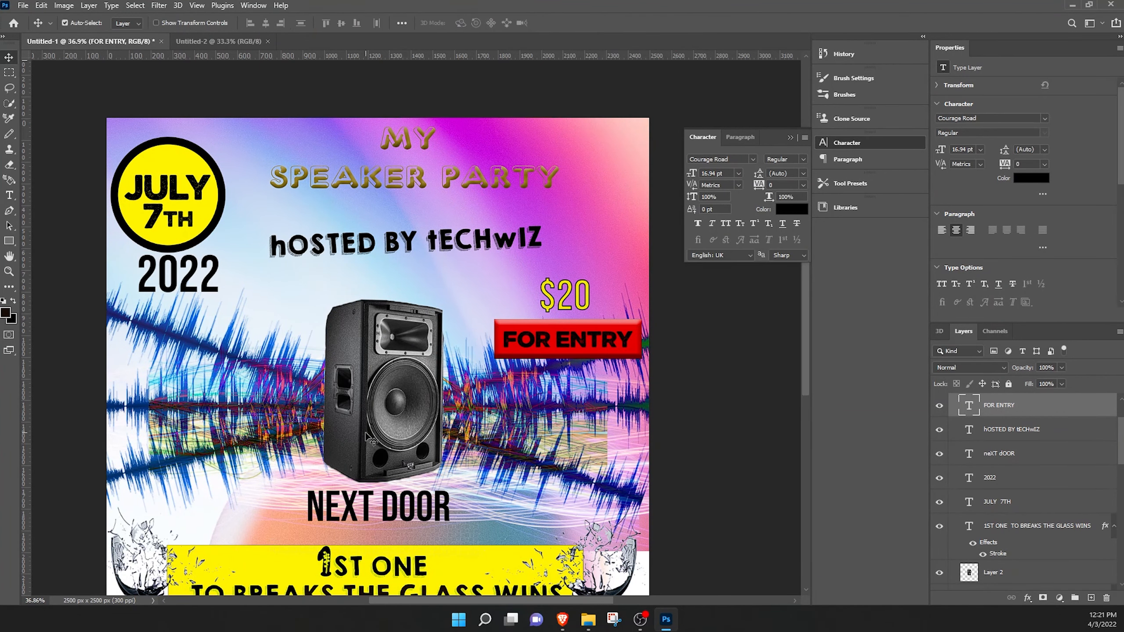
# Step: Add Bevel & Emboss and a 4 px inside Stroke to the 2022 text layer
pyautogui.scroll(1, 368, 439)
pyautogui.doubleClick(179, 294)
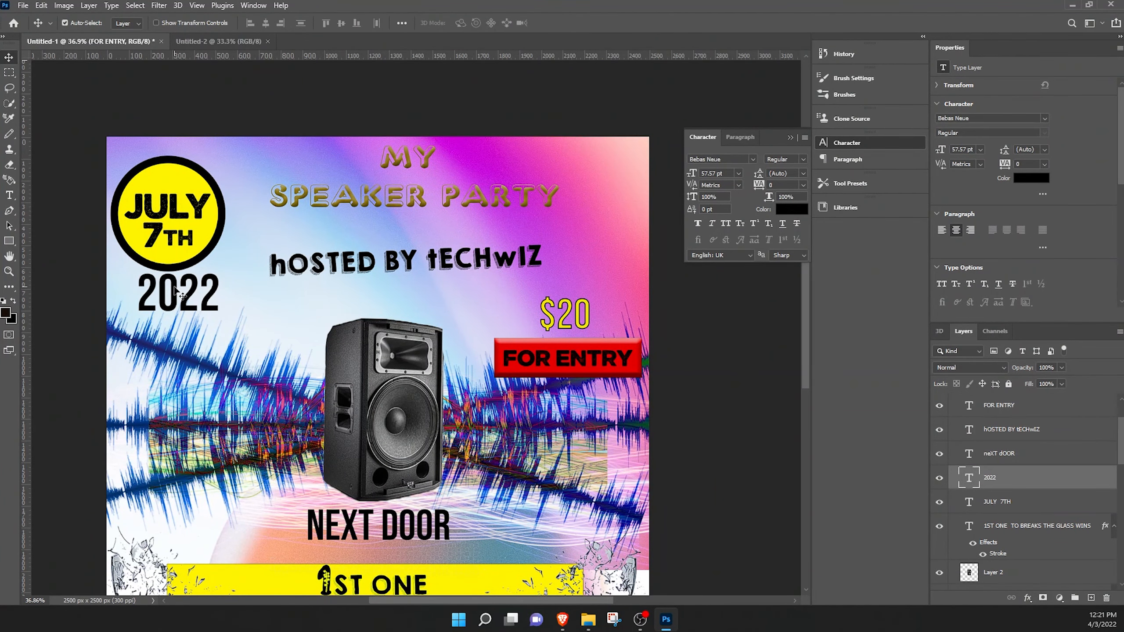
pyautogui.click(1021, 485)
pyautogui.rightClick(999, 487)
pyautogui.click(881, 69)
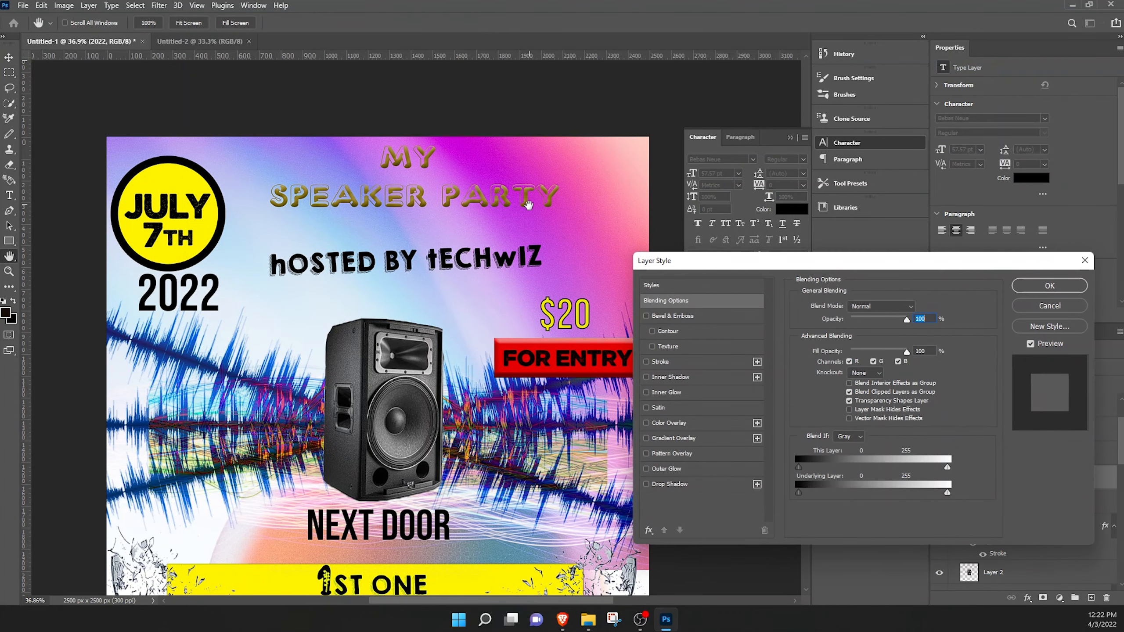
pyautogui.click(677, 317)
pyautogui.click(708, 362)
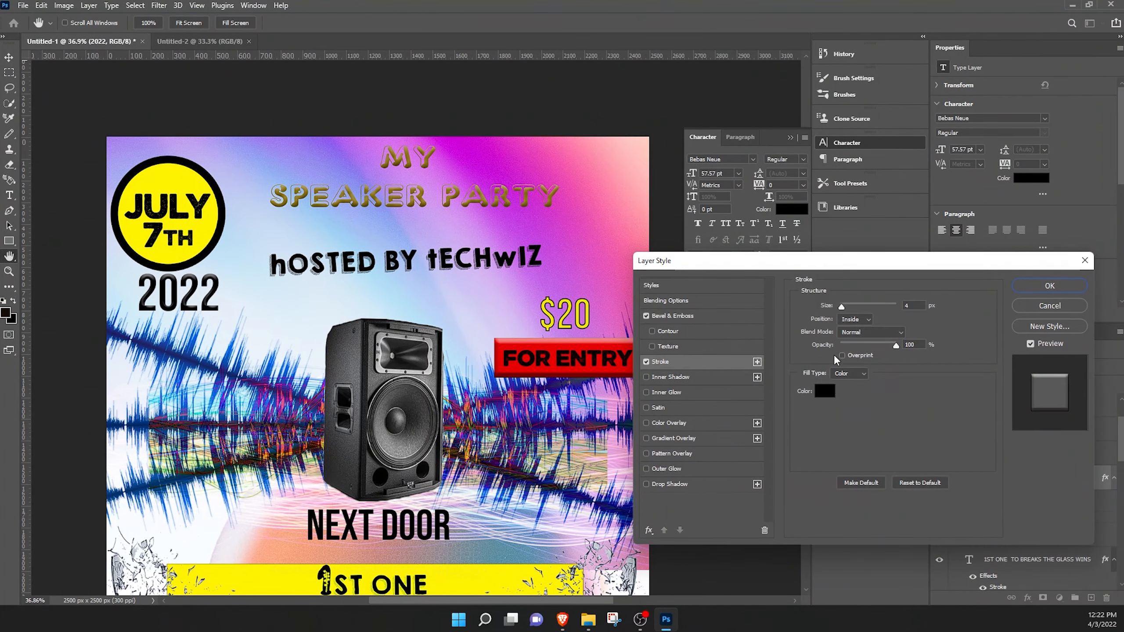
# Step: Set the 2022 text's stroke colour to the yellow sampled from the JULY 7TH circle and apply the layer style
pyautogui.click(824, 390)
pyautogui.click(773, 297)
pyautogui.click(920, 297)
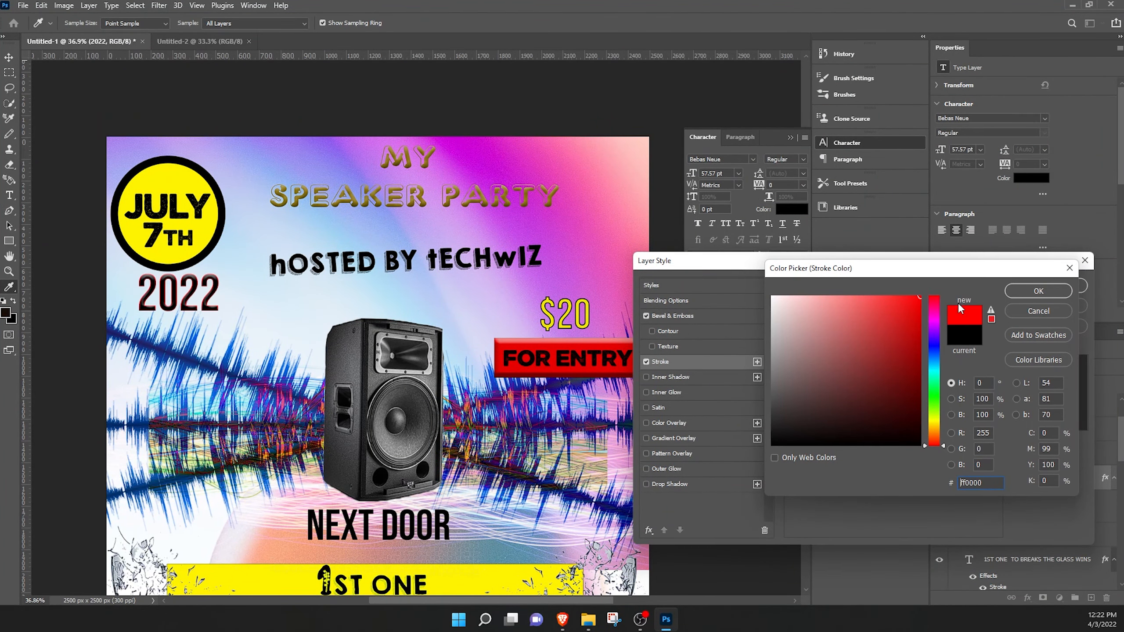
pyautogui.click(213, 222)
pyautogui.click(1058, 293)
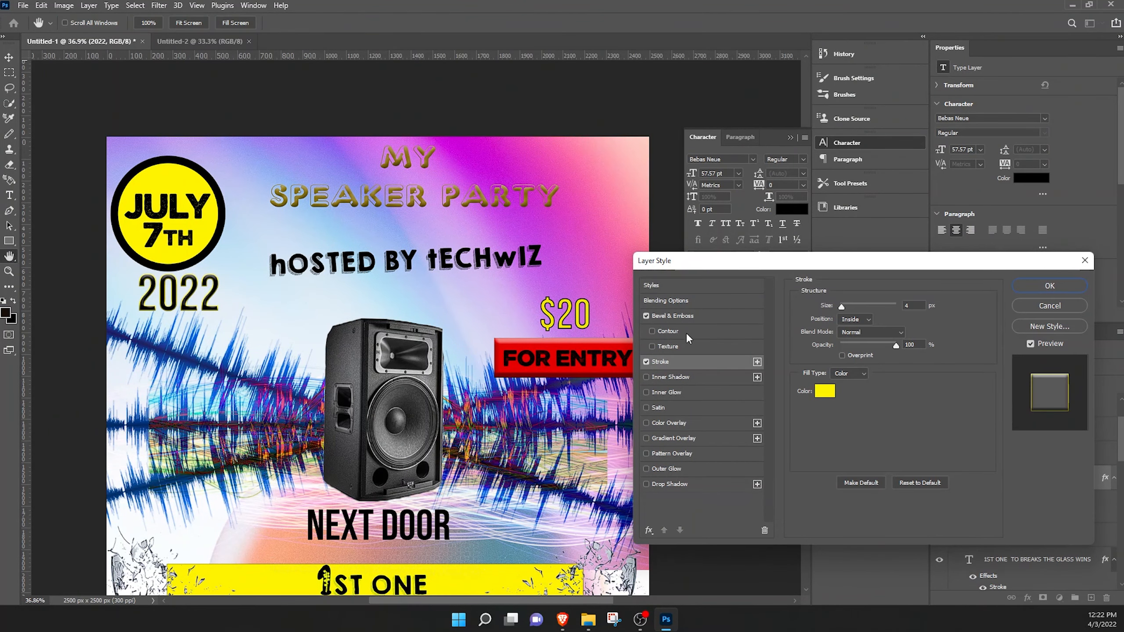
pyautogui.click(1049, 286)
# Step: Enlarge the 2022 text to about 131%, rotate it about -7.7°, and overlap it with the lower edge of the yellow circle
pyautogui.hotkey('ctrl', 't')
pyautogui.moveTo(254, 322); pyautogui.dragTo(208, 294)
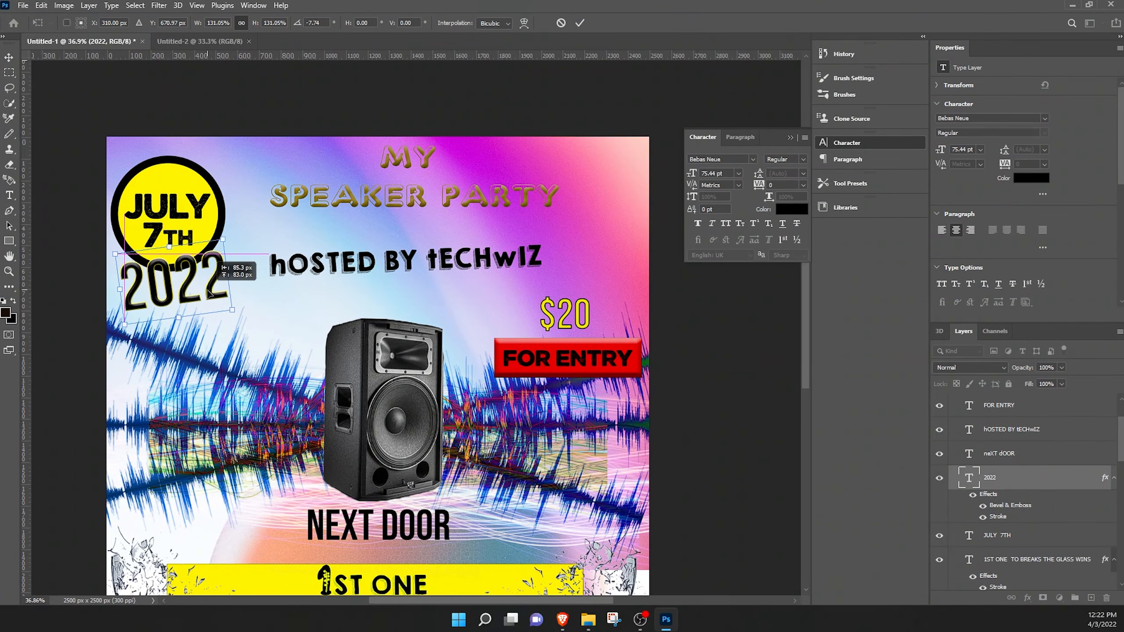
pyautogui.click(580, 23)
# Step: Shift the $20 text slightly down towards the red FOR ENTRY rectangle
pyautogui.click(584, 305)
pyautogui.hotkey('ctrl', 't')
pyautogui.moveTo(620, 309)
pyautogui.mouseDown()
pyautogui.moveTo(622, 328)
pyautogui.moveTo(619, 312)
pyautogui.mouseUp()
pyautogui.press('Return')
pyautogui.scroll(-2, 584, 383)
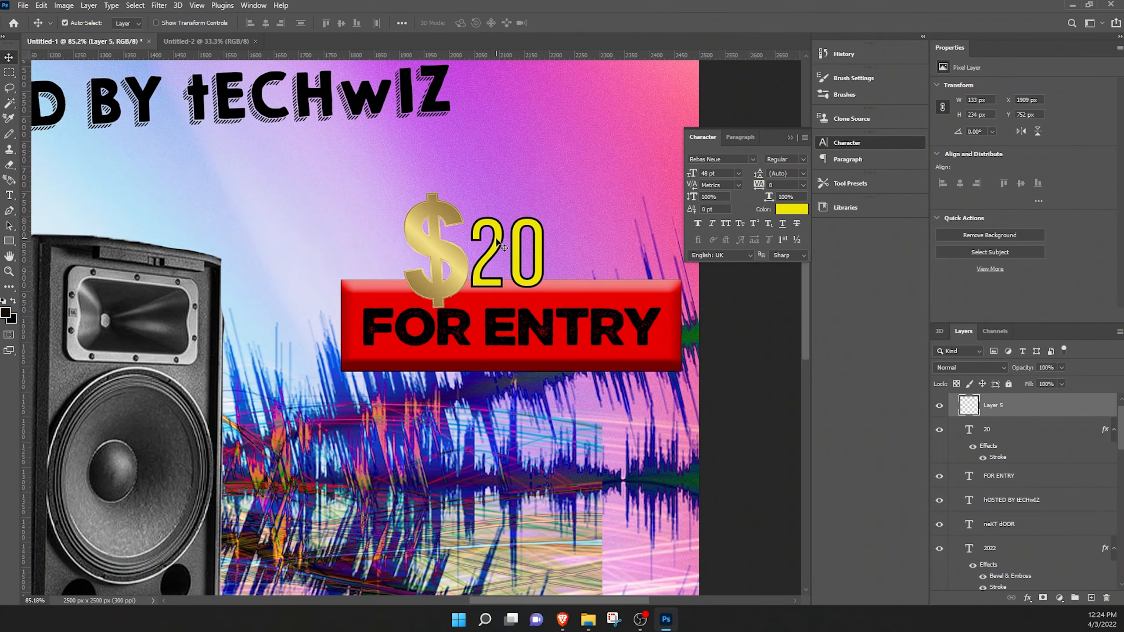
# Step: Change the font of the 20 text beside the gold dollar sign to Black Gladiator - Personal Use
pyautogui.doubleClick(497, 240)
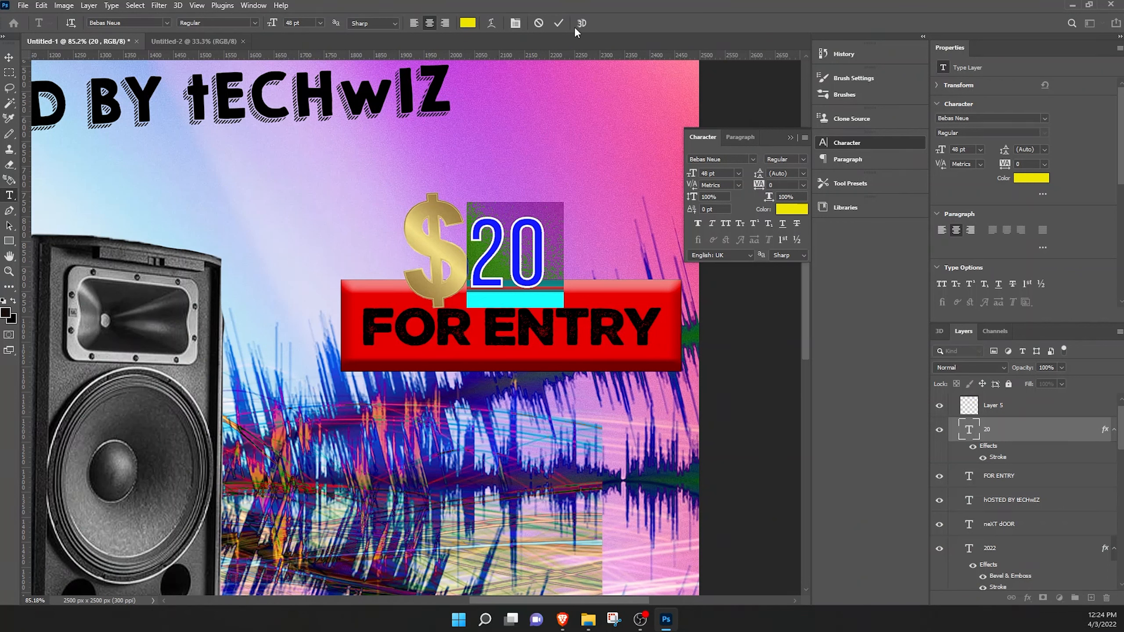
pyautogui.click(561, 23)
pyautogui.press('v')
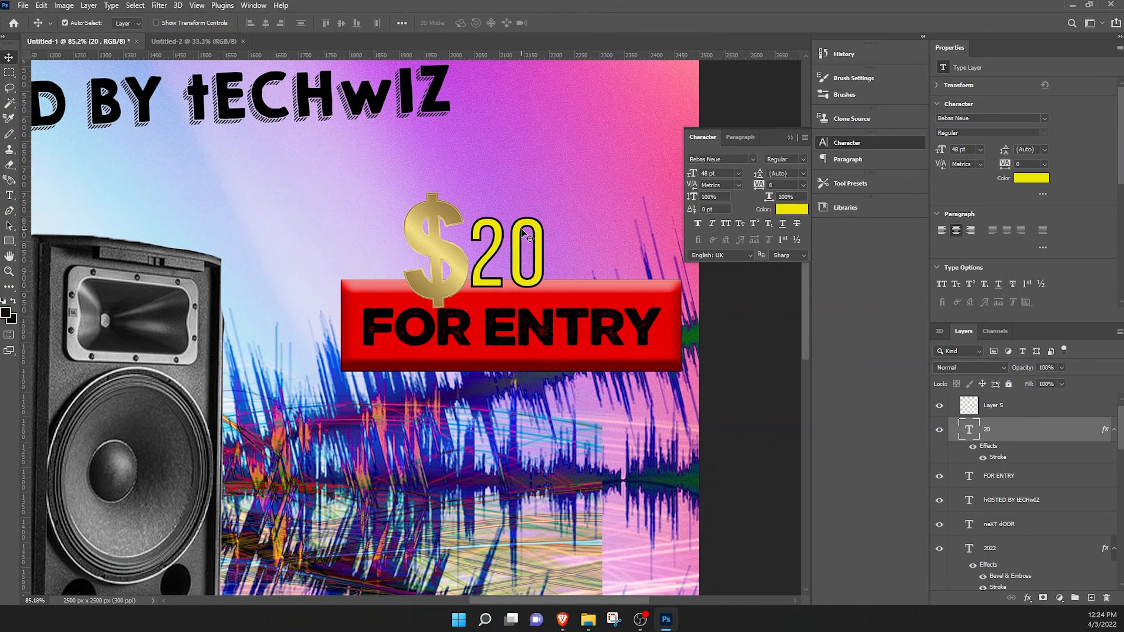
pyautogui.doubleClick(524, 233)
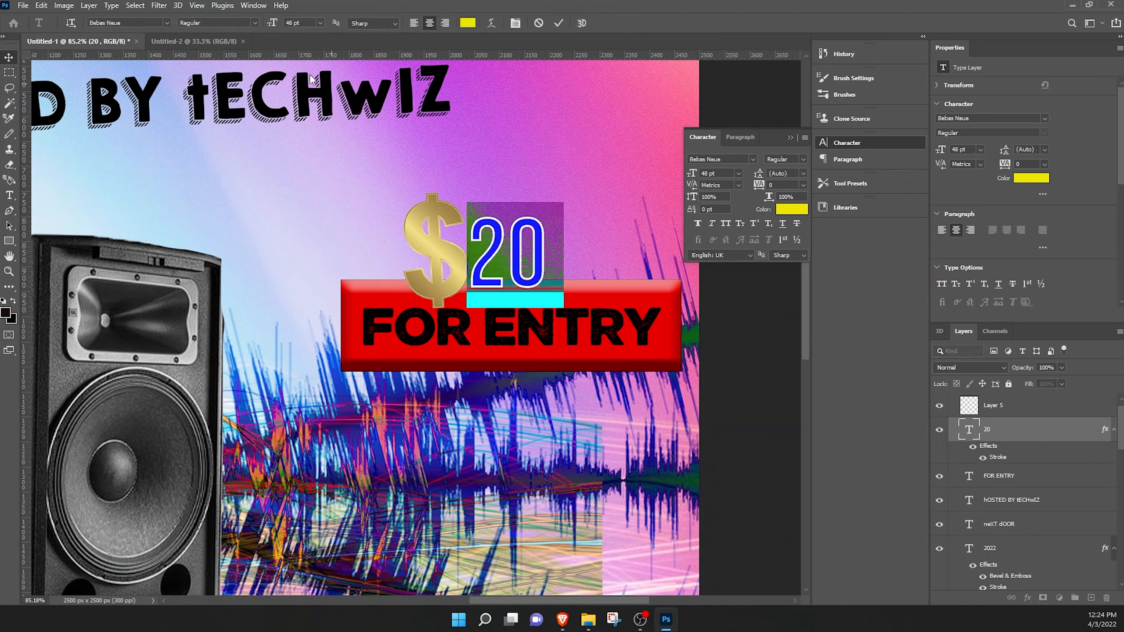
pyautogui.click(167, 23)
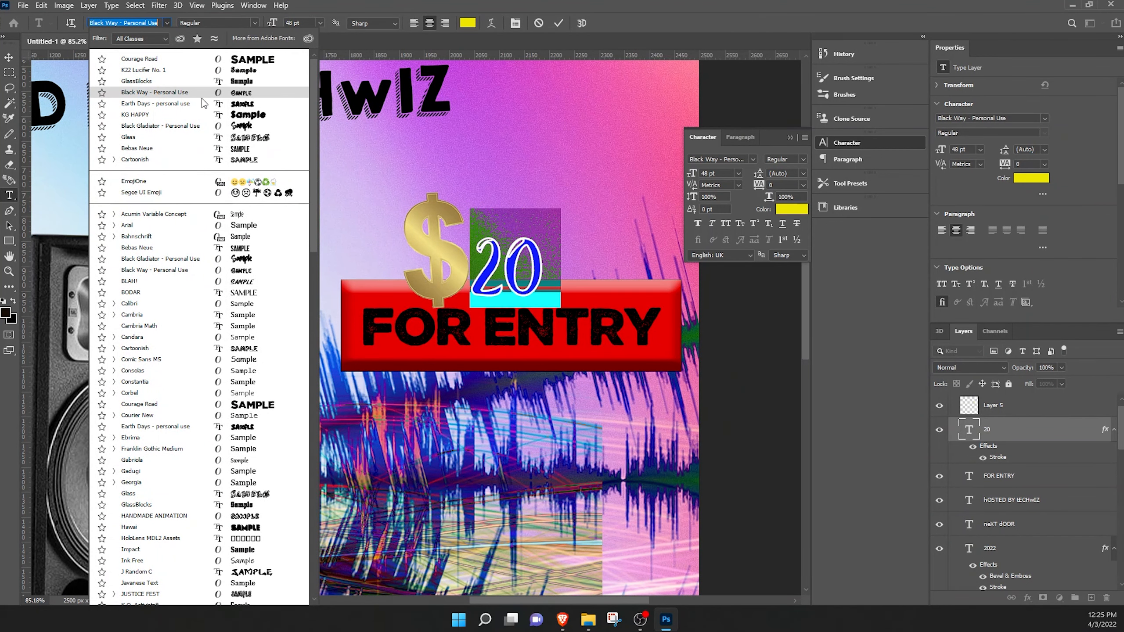
pyautogui.click(200, 127)
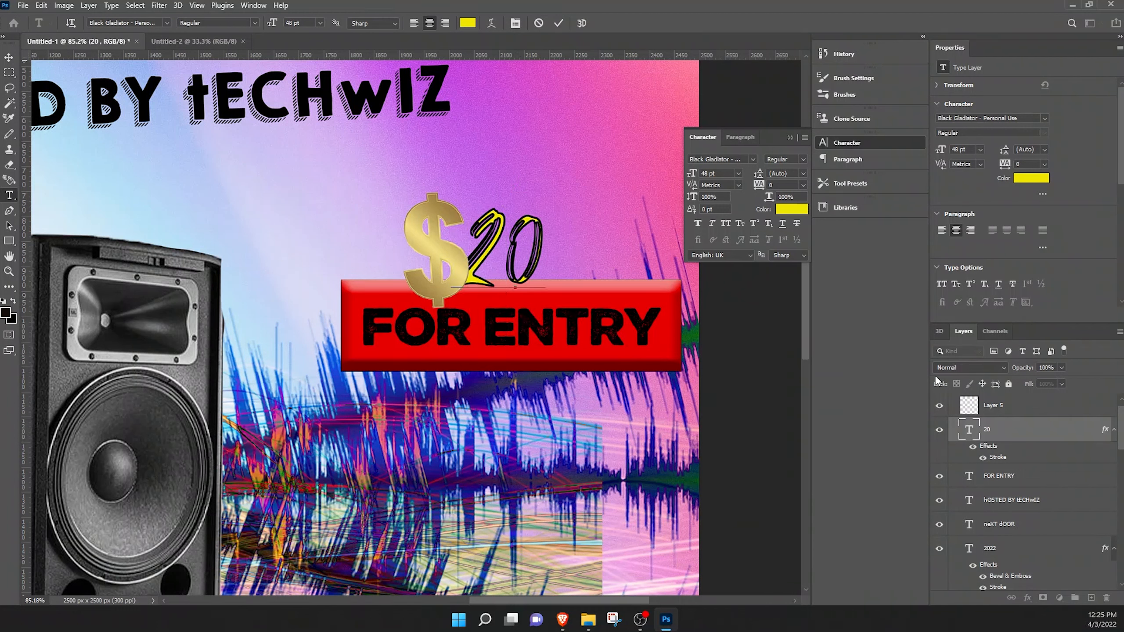
pyautogui.press('v')
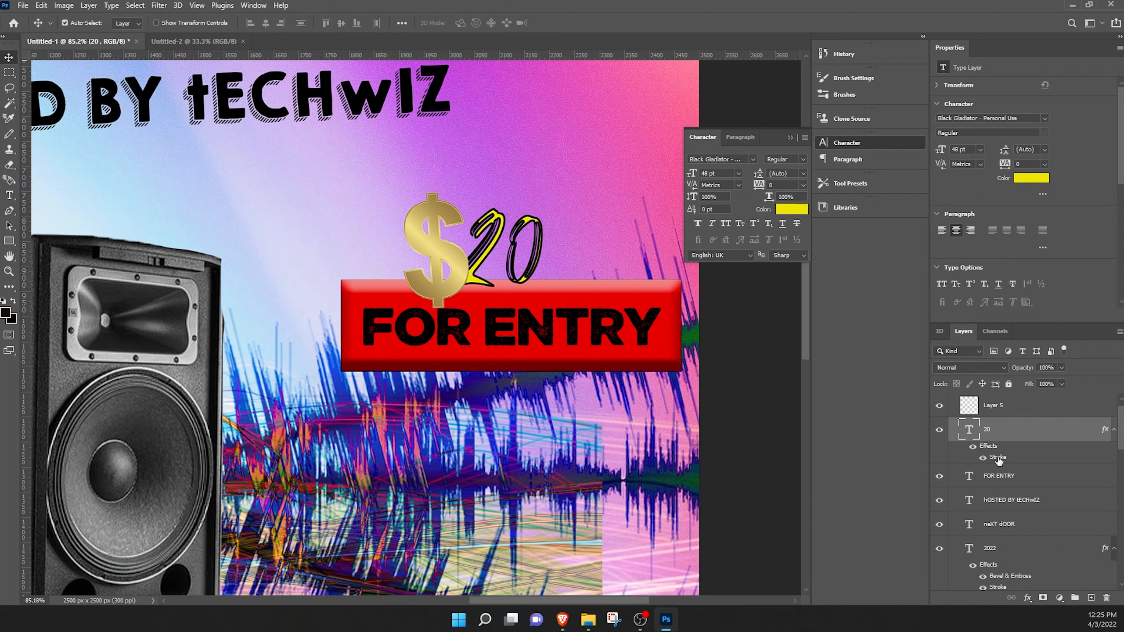
# Step: Thin the black stroke on the 20 text and move the text slightly away from the gold dollar sign
pyautogui.doubleClick(998, 458)
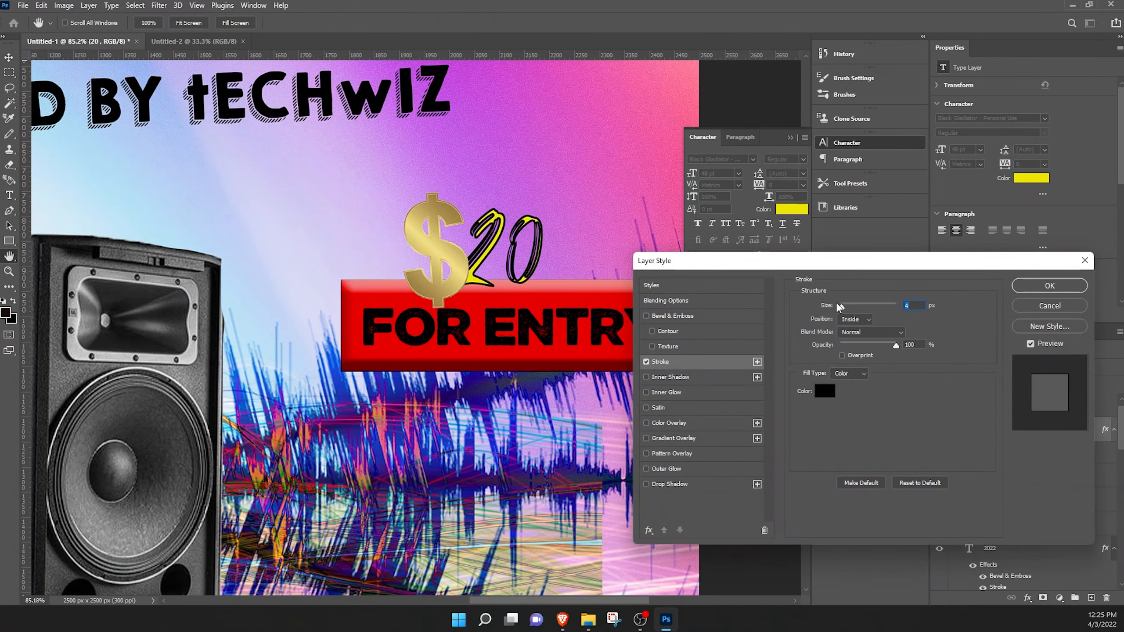
pyautogui.moveTo(839, 313); pyautogui.dragTo(836, 313)
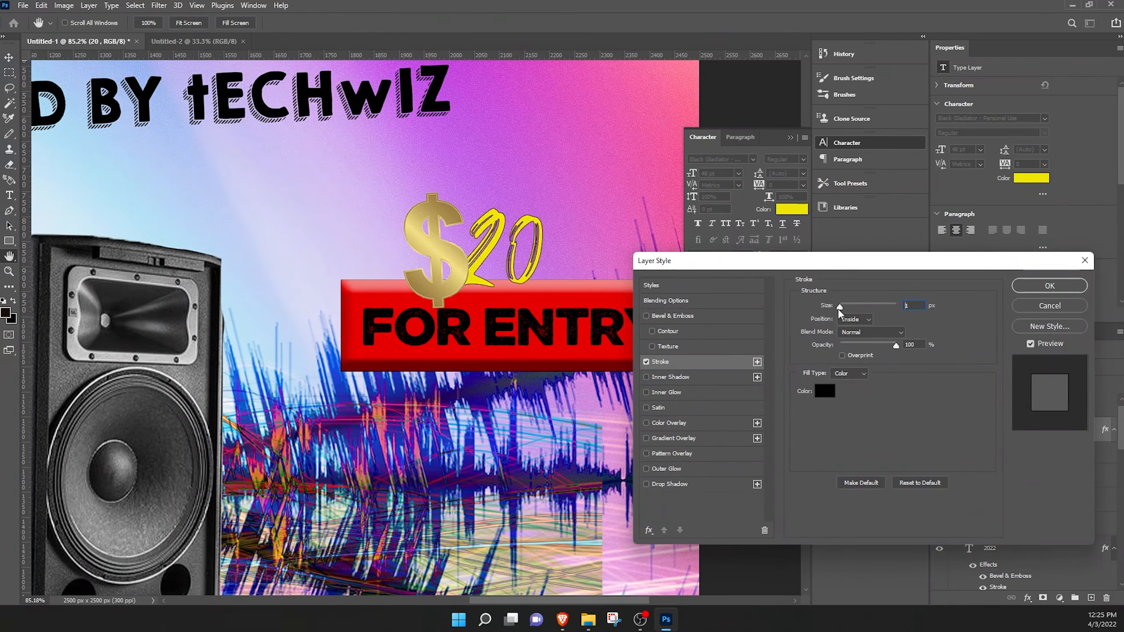
pyautogui.click(1036, 288)
pyautogui.moveTo(515, 262); pyautogui.dragTo(524, 261)
# Step: Scale the gold dollar sign down to about 91% beside the 20 text
pyautogui.click(446, 271)
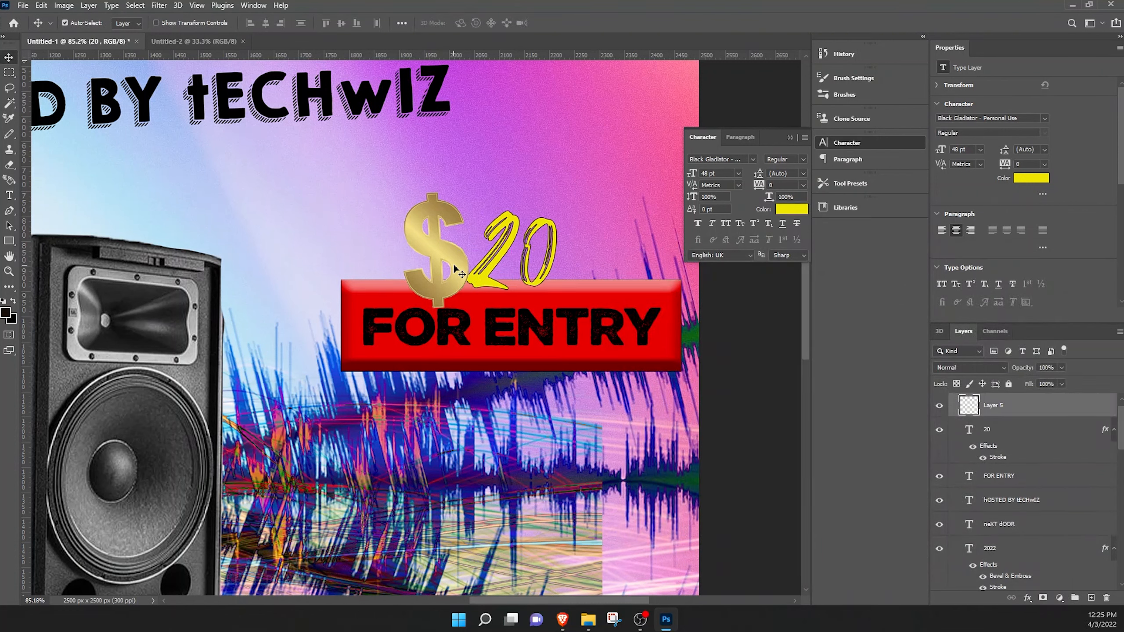
pyautogui.hotkey('ctrl', 't')
pyautogui.moveTo(437, 192); pyautogui.dragTo(438, 194)
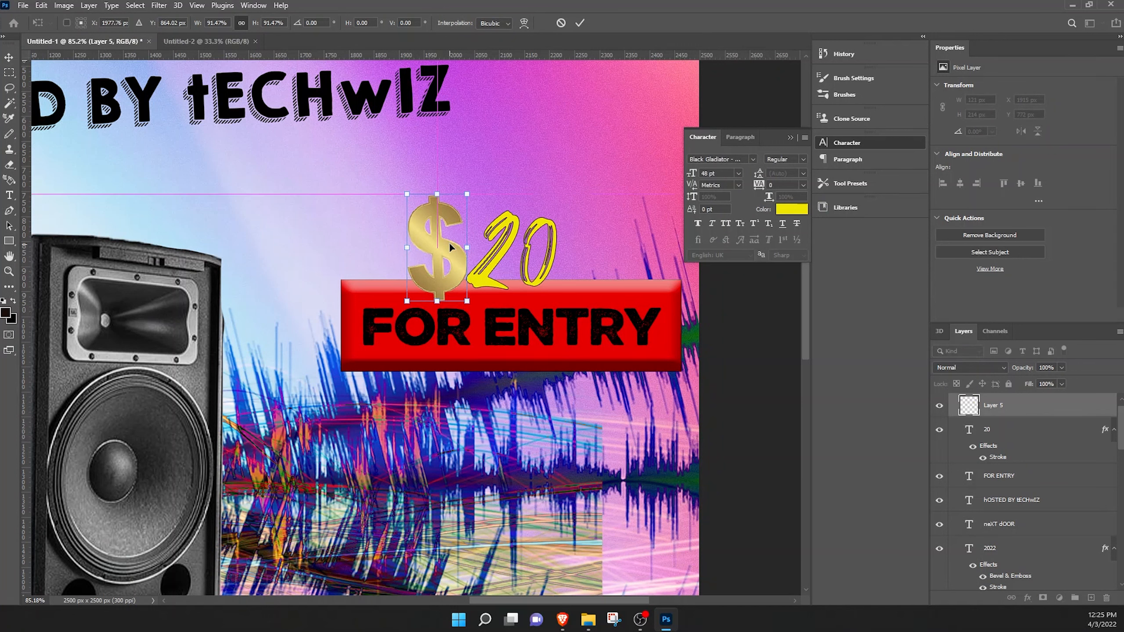
pyautogui.click(580, 23)
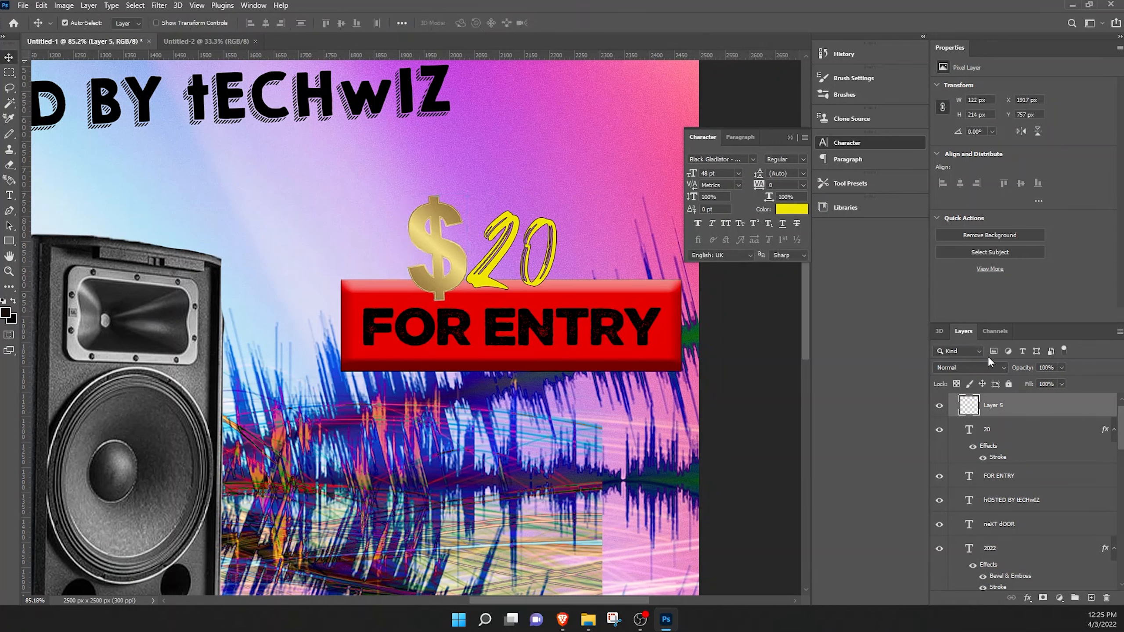
# Step: Copy the layer style of the 20 text and paste it onto the gold dollar sign layer
pyautogui.rightClick(1005, 453)
pyautogui.click(990, 448)
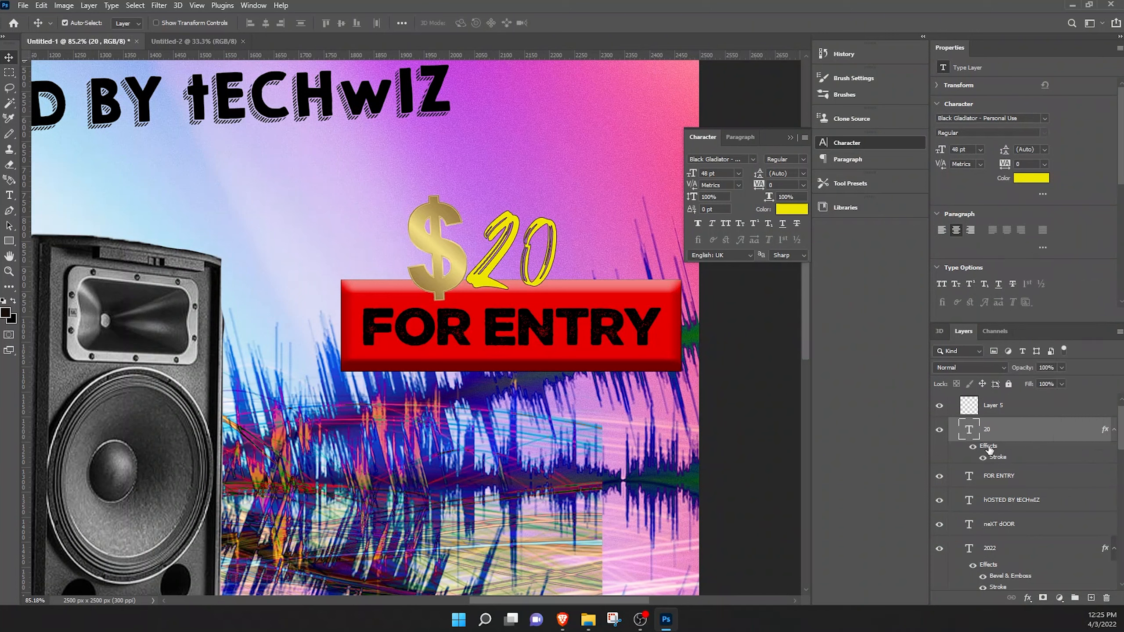
pyautogui.rightClick(1013, 436)
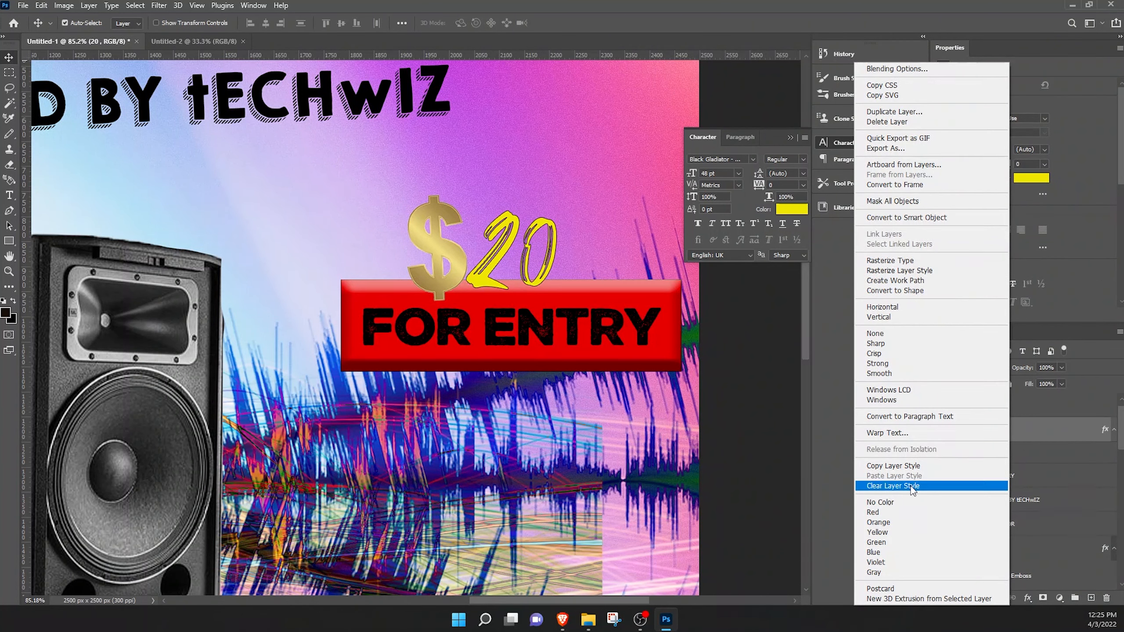
pyautogui.click(905, 465)
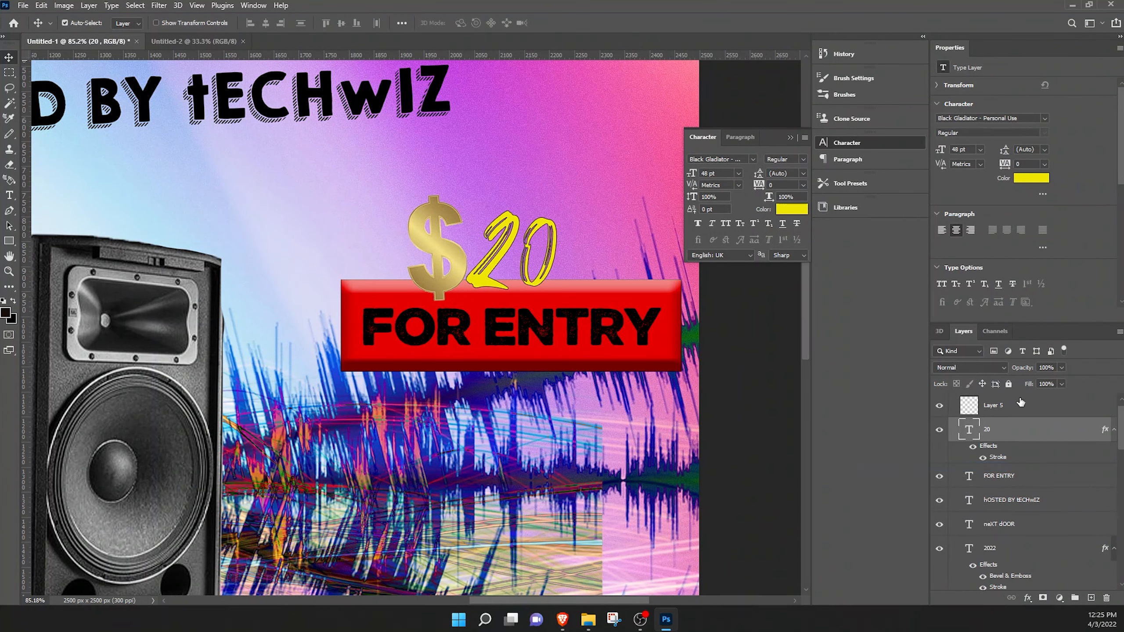
pyautogui.click(1022, 406)
pyautogui.rightClick(1024, 408)
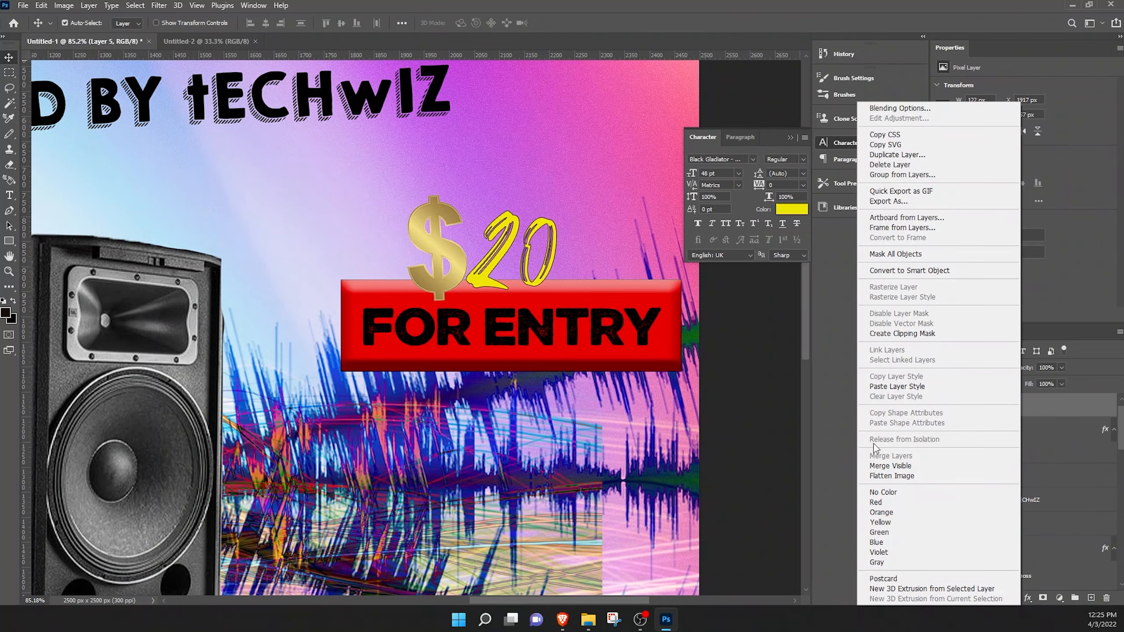
pyautogui.click(897, 386)
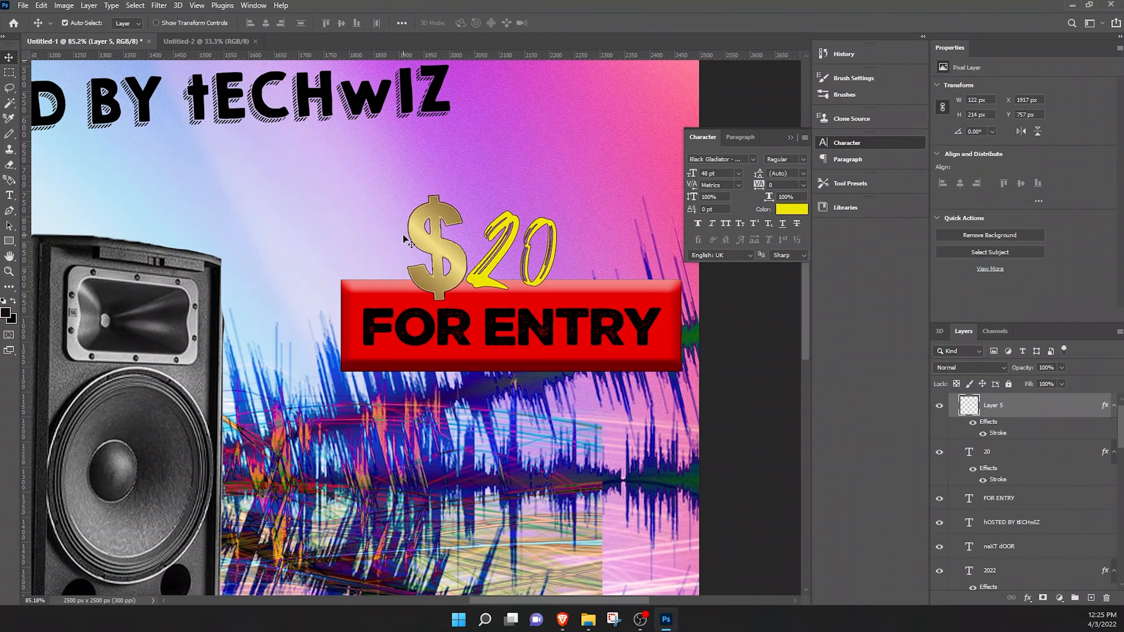
pyautogui.scroll(-5, 465, 237)
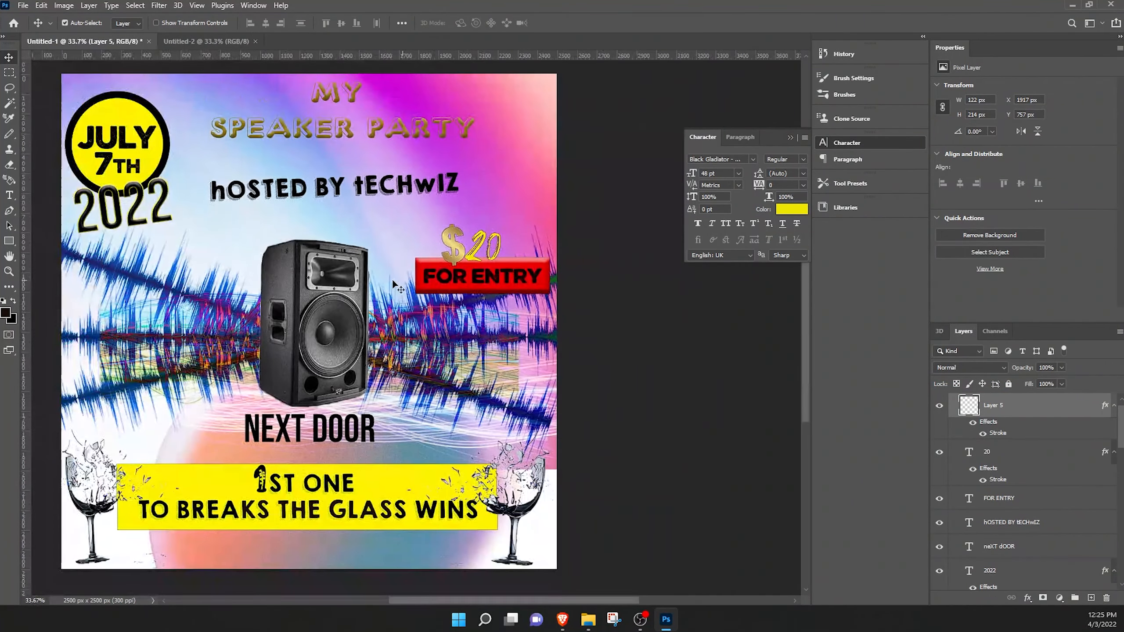
pyautogui.moveTo(378, 297); pyautogui.dragTo(416, 304)
pyautogui.scroll(-3, 416, 304)
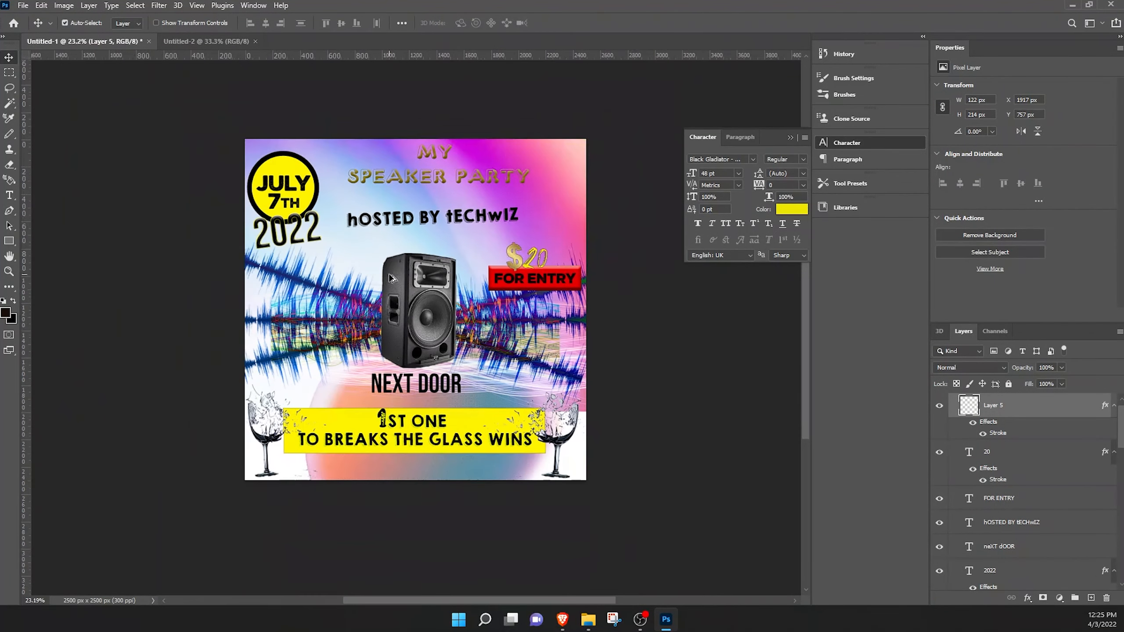